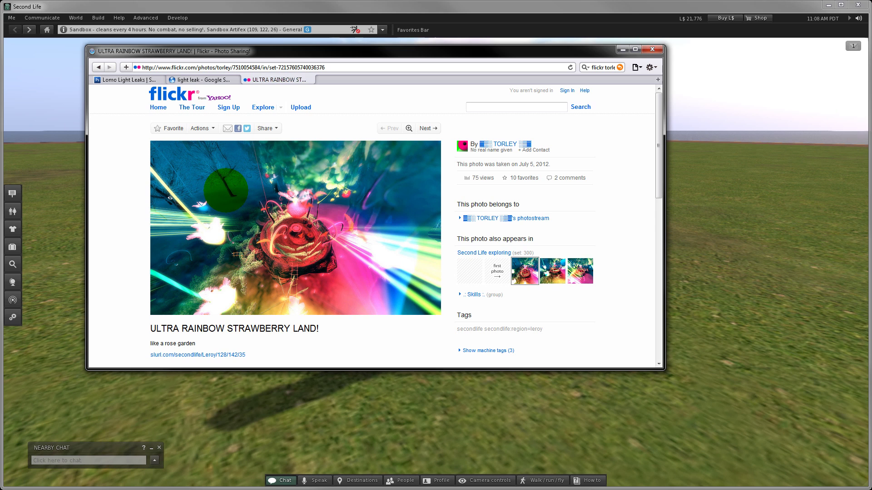
# Step: Browse the Google image results for "light leak" and open the full-size photo of the yellow frog figure with a pink glow
pyautogui.click(204, 80)
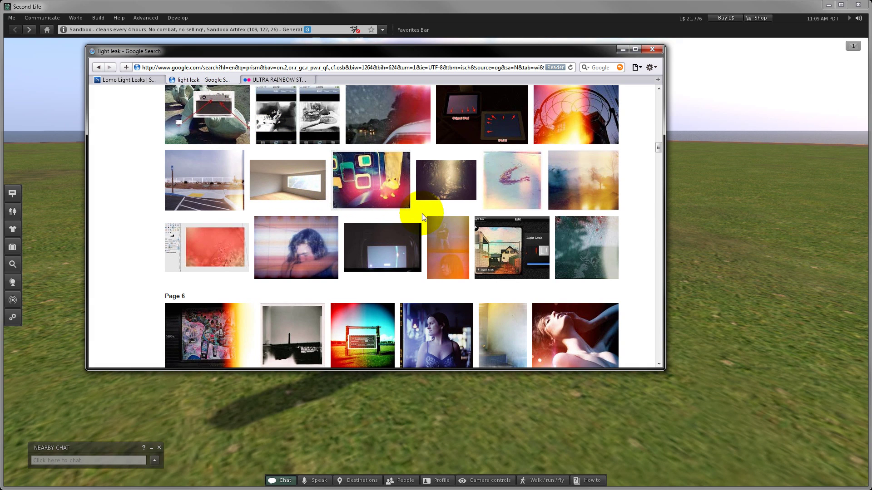
pyautogui.scroll(20, 467, 223)
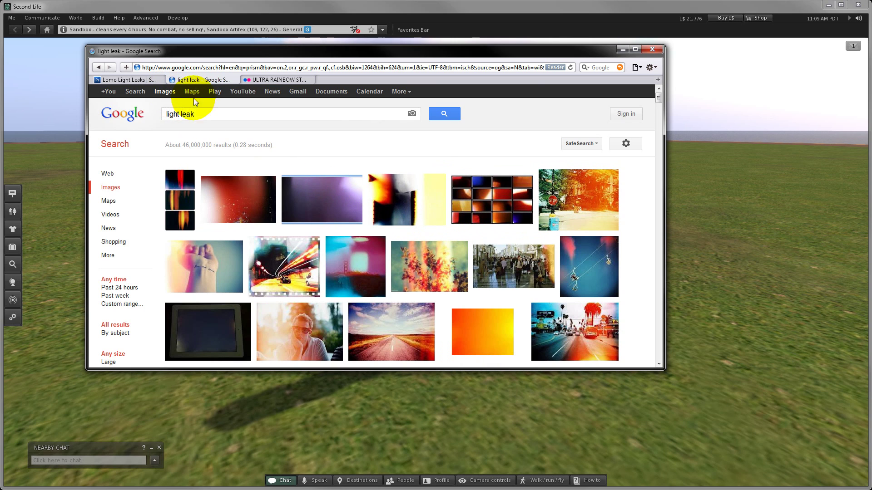
pyautogui.moveTo(444, 187)
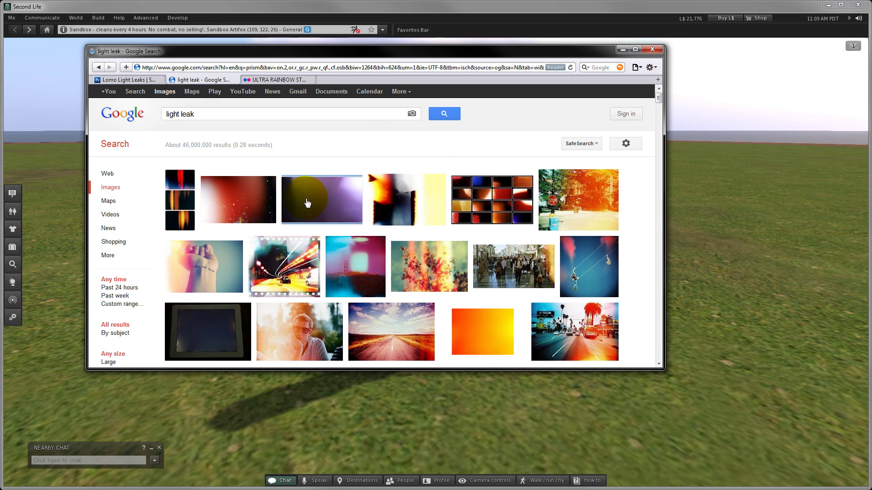
pyautogui.moveTo(437, 268)
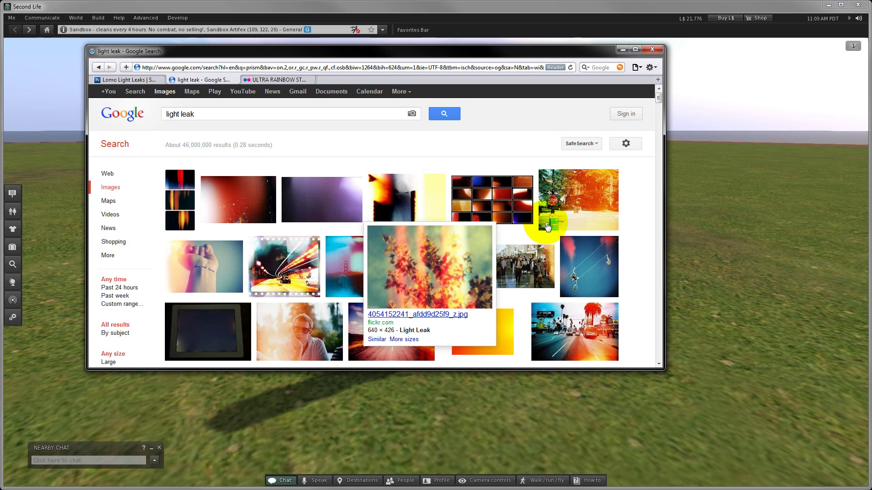
pyautogui.moveTo(659, 99); pyautogui.dragTo(654, 148)
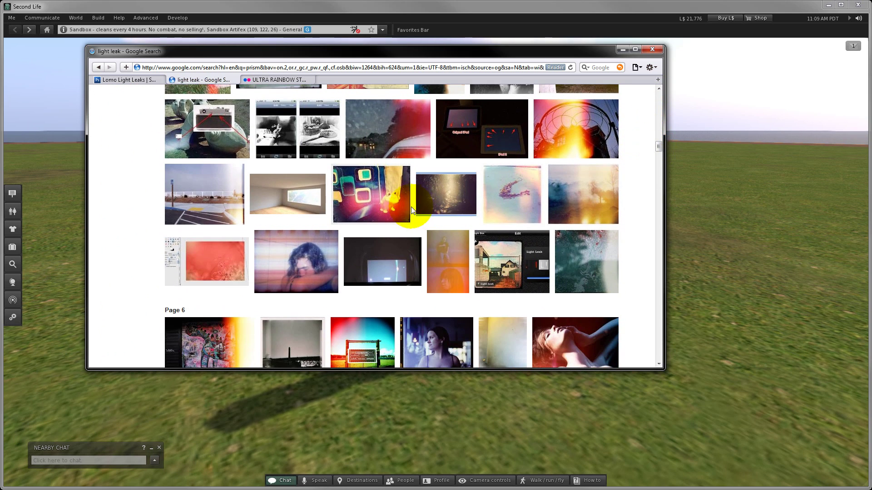
pyautogui.moveTo(398, 207)
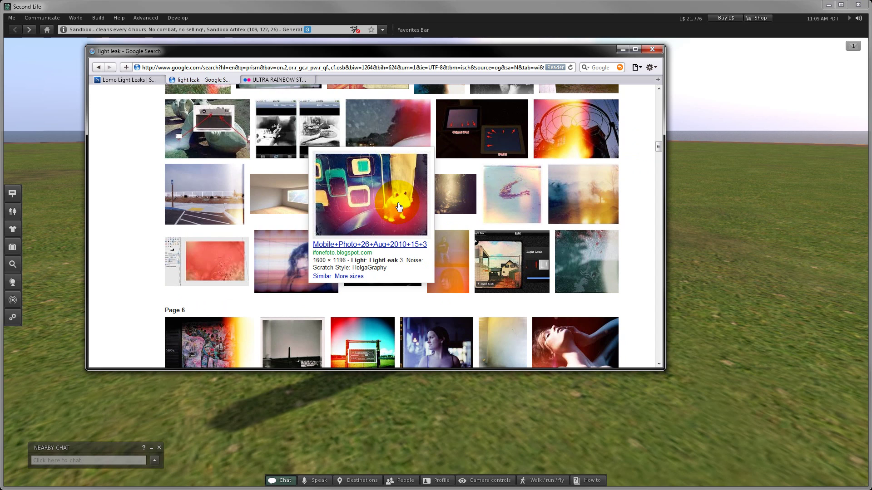
pyautogui.click(399, 207)
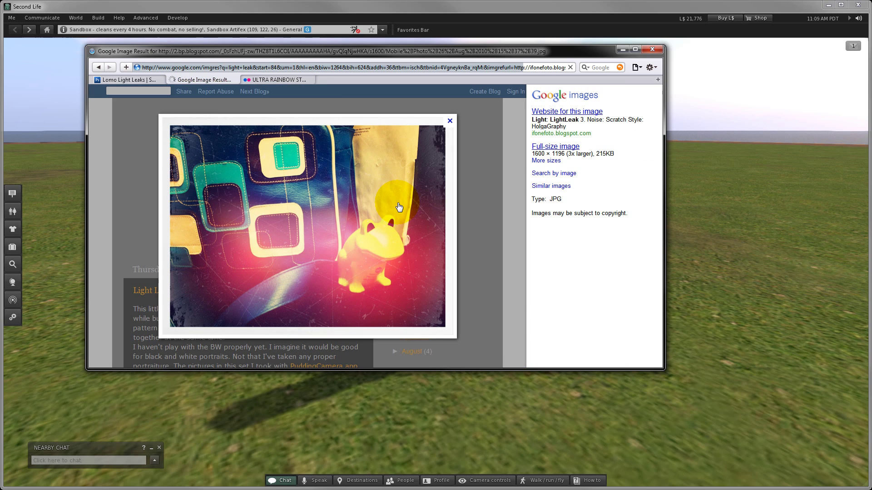
pyautogui.click(565, 147)
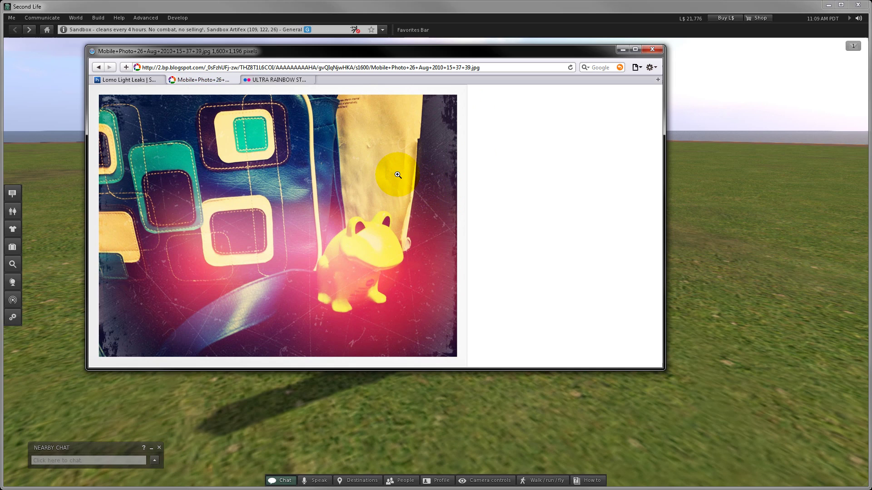
# Step: Save the full-size light leak photo to the Desktop as Mobile Photo 26 Aug 2010 15 37 39.jpg
pyautogui.rightClick(373, 169)
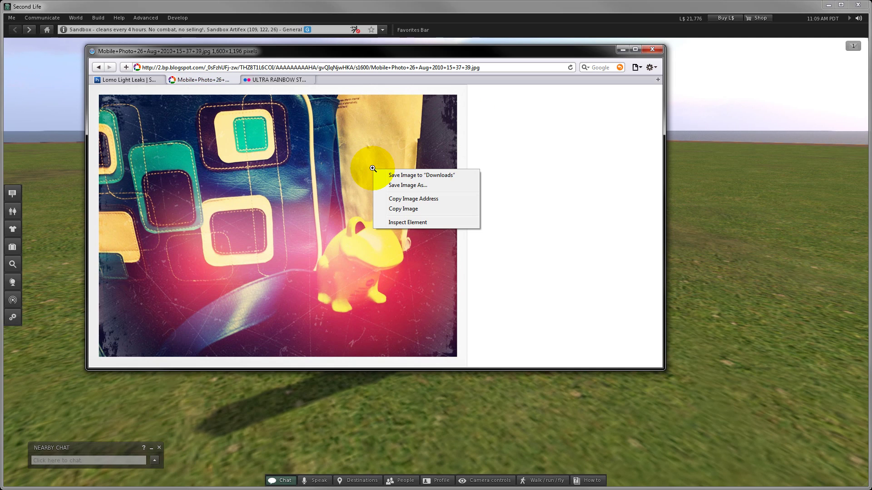
pyautogui.click(390, 185)
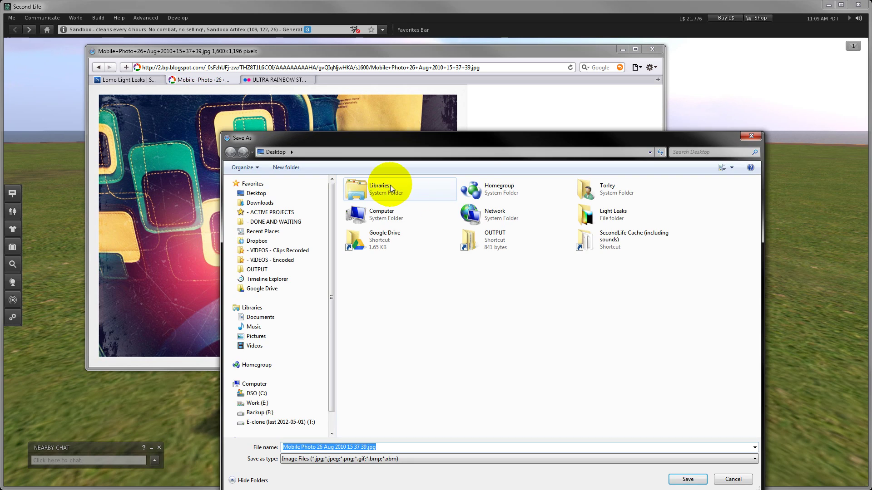
pyautogui.click(688, 479)
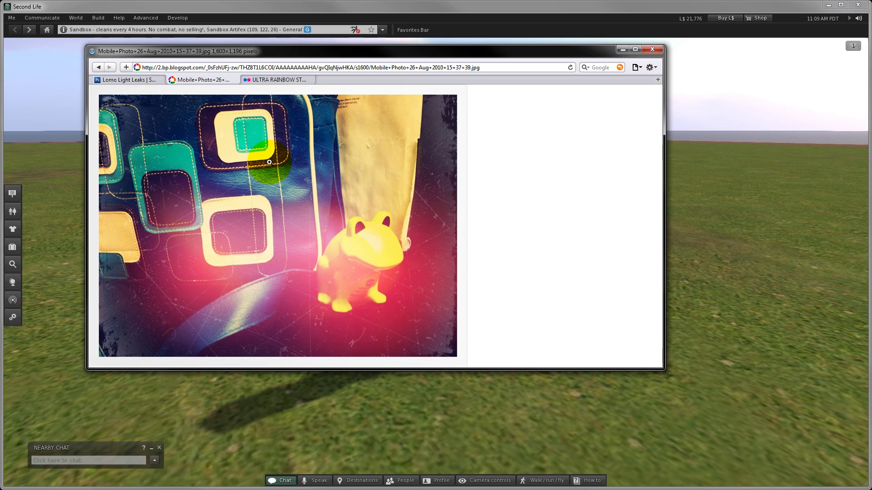
# Step: Look through the light leak thumbnails on the Lomo Light Leaks page and return to Second Life
pyautogui.click(148, 80)
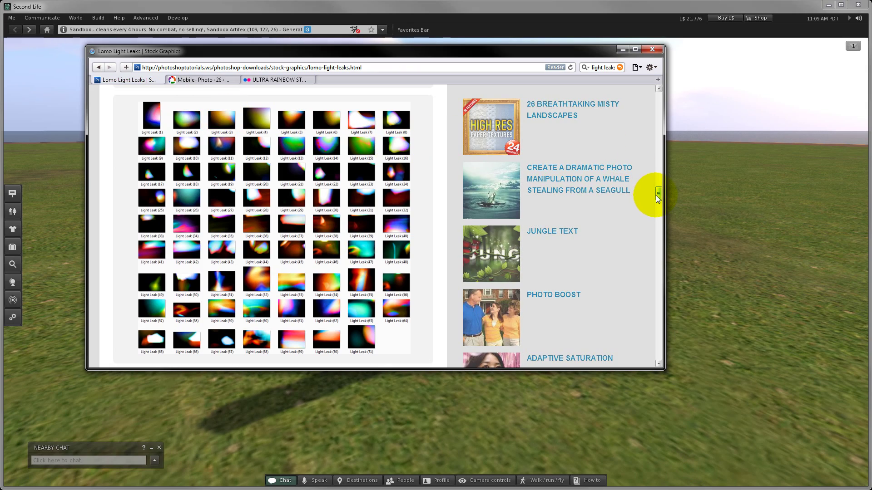
pyautogui.moveTo(655, 195)
pyautogui.mouseDown()
pyautogui.moveTo(663, 105)
pyautogui.moveTo(659, 195)
pyautogui.mouseUp()
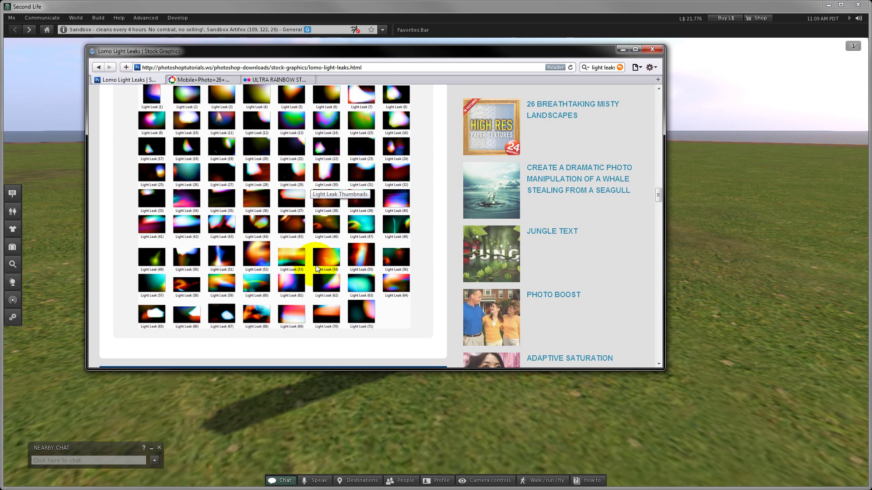
pyautogui.click(721, 210)
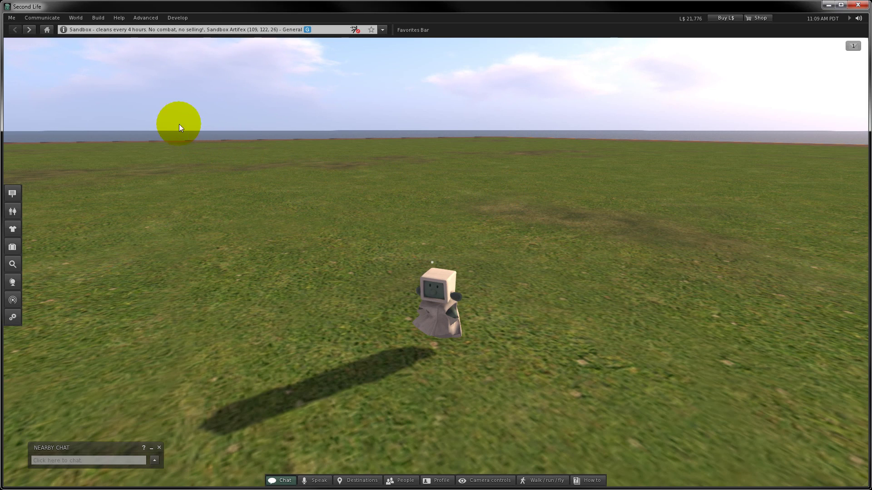
# Step: Check the Lighting and Shadows option in the advanced graphics preferences and close the preferences
pyautogui.click(12, 18)
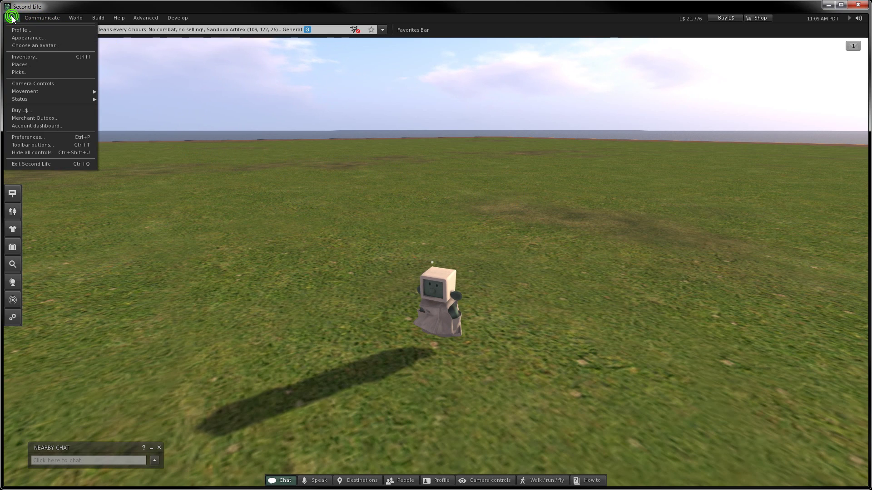
pyautogui.click(35, 138)
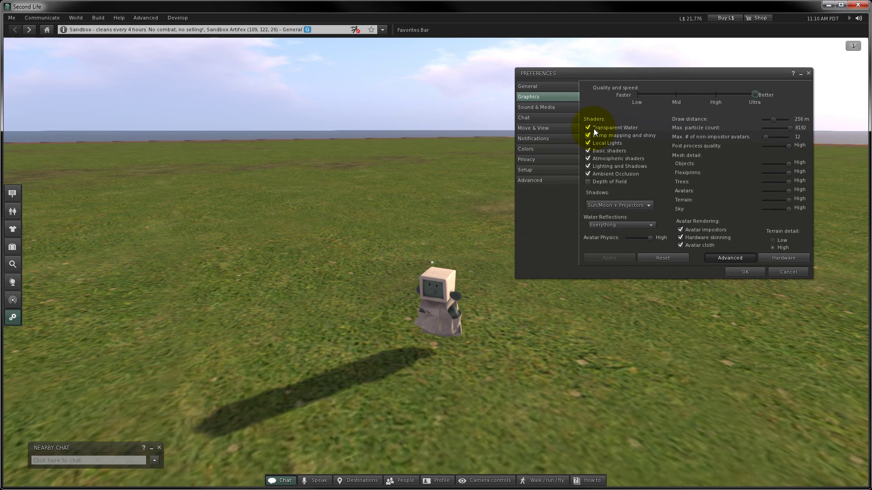
pyautogui.click(565, 97)
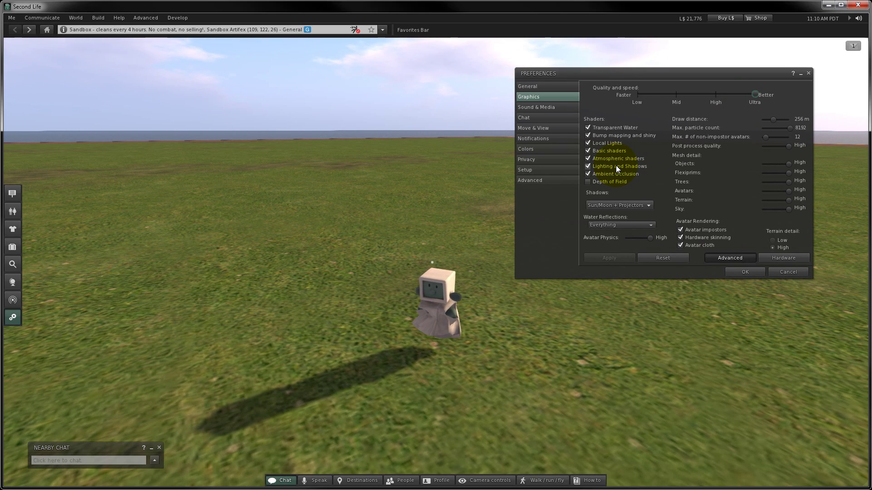
pyautogui.click(743, 257)
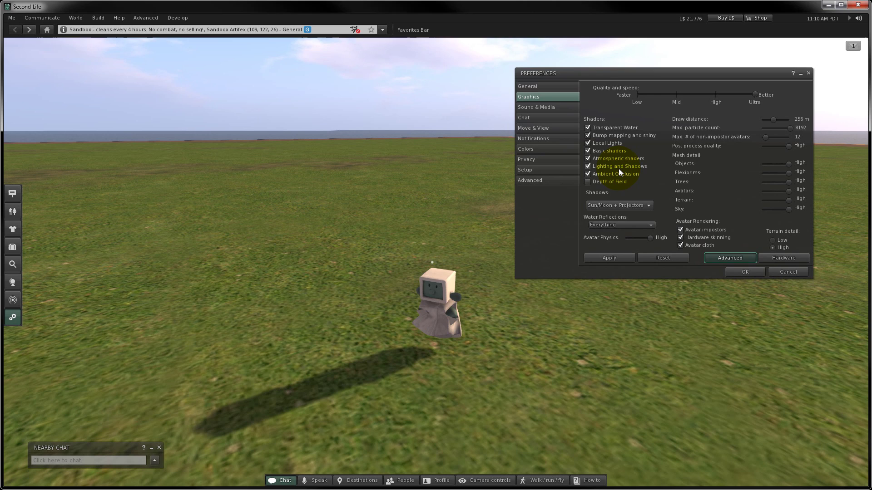
pyautogui.click(736, 274)
# Step: Walk the avatar to another spot in the sandbox and set the sun to Midnight
pyautogui.moveTo(441, 353); pyautogui.dragTo(121, 34)
pyautogui.press('w')
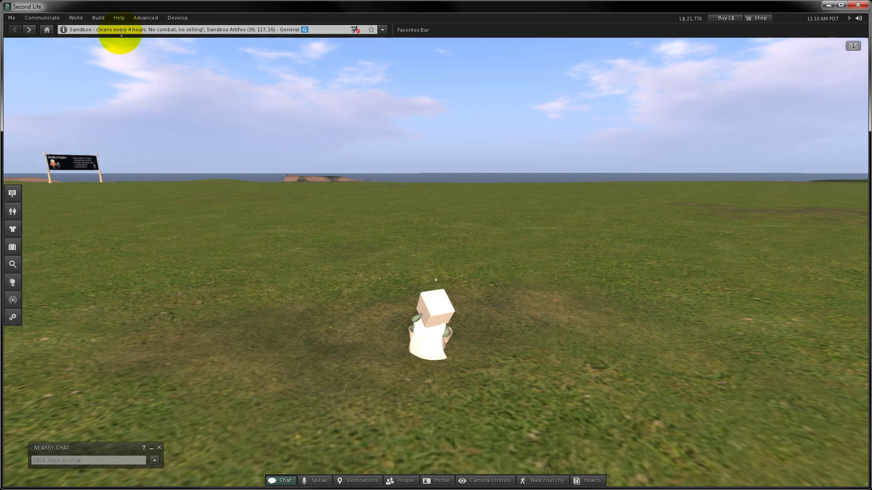
pyautogui.click(82, 17)
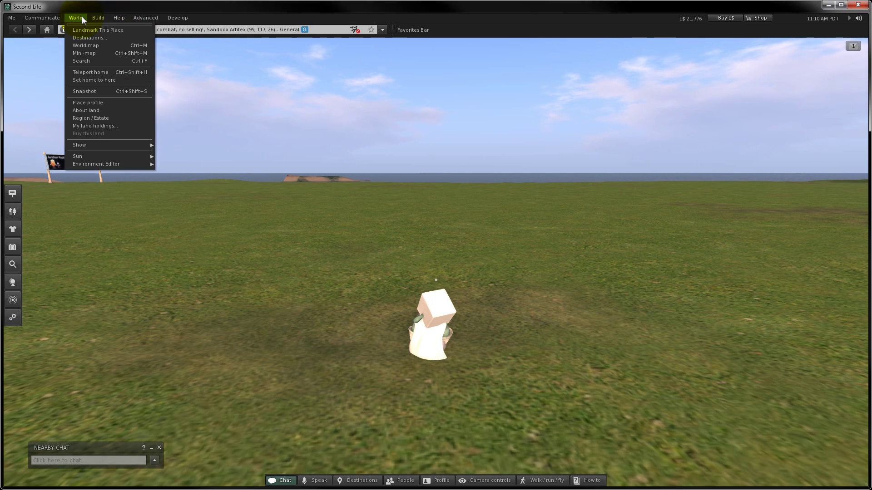
pyautogui.click(122, 156)
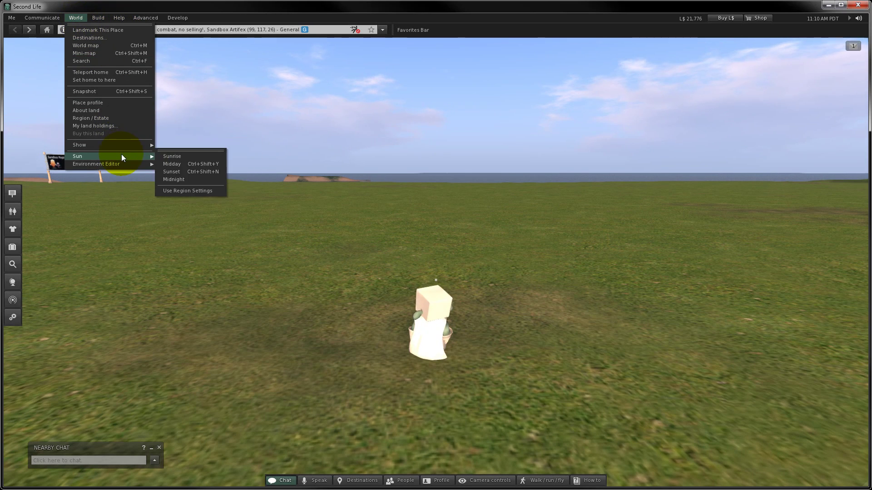
pyautogui.click(191, 179)
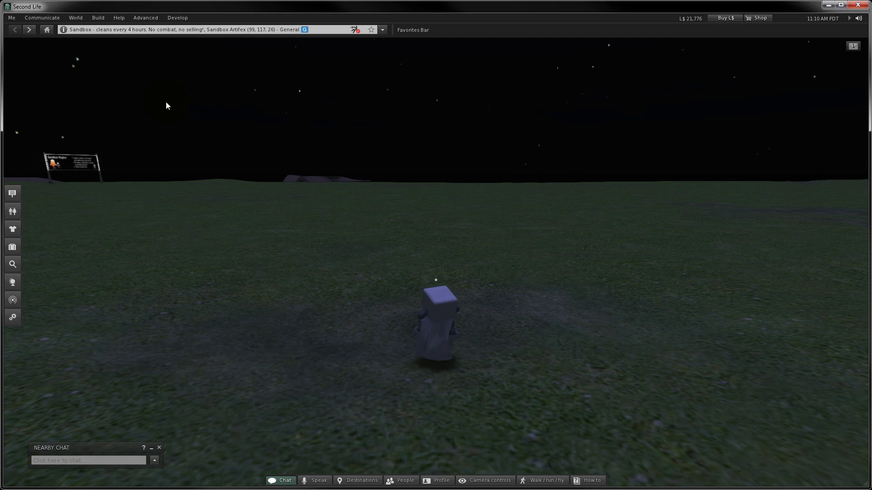
# Step: Upload the image Mobile Photo 26 Aug 2010 15 37 39.jpg from the Desktop for L$10
pyautogui.click(98, 18)
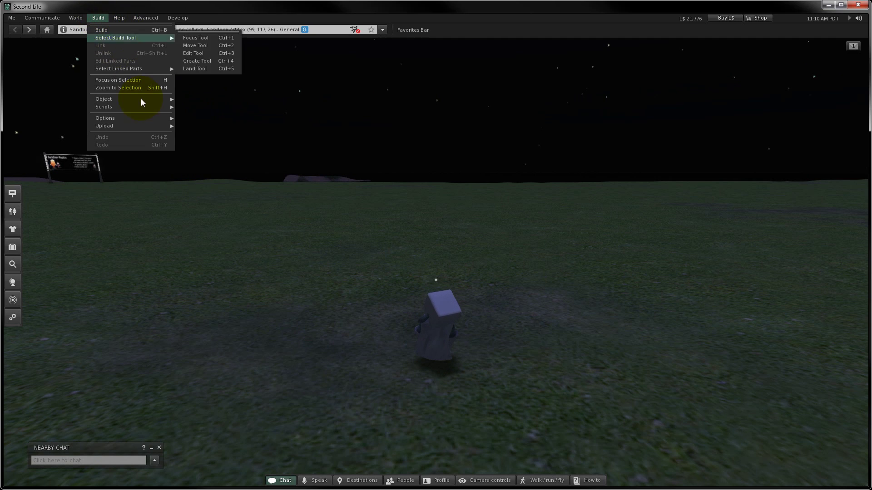
pyautogui.moveTo(148, 126)
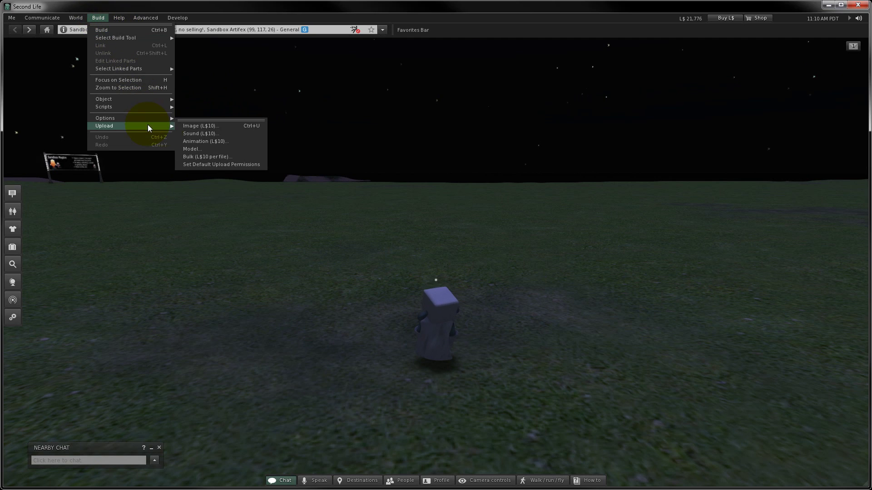
pyautogui.click(232, 126)
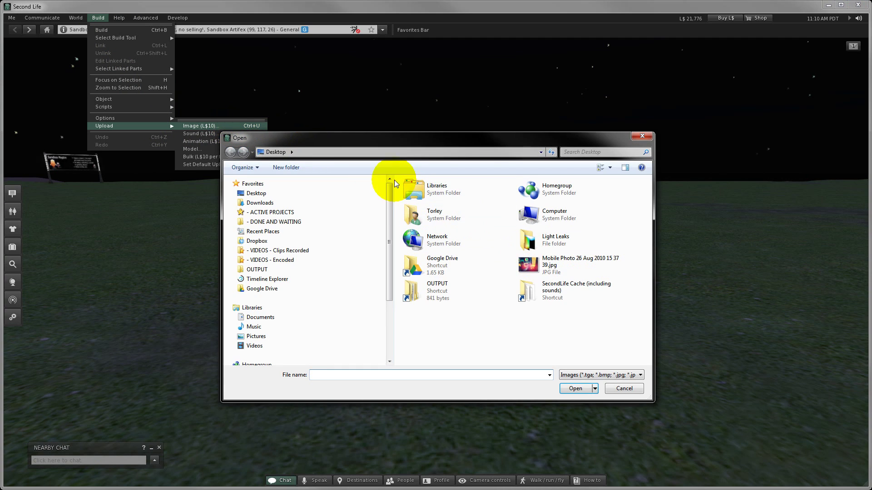
pyautogui.click(540, 273)
pyautogui.click(576, 388)
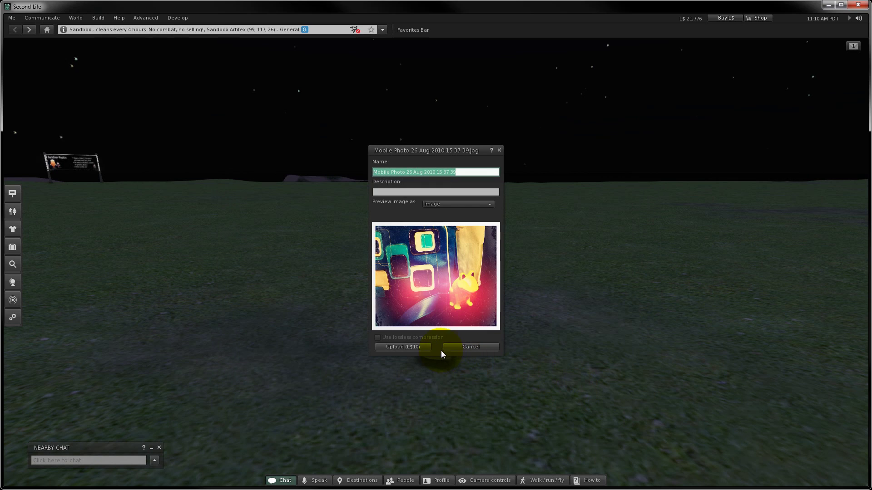
pyautogui.click(415, 346)
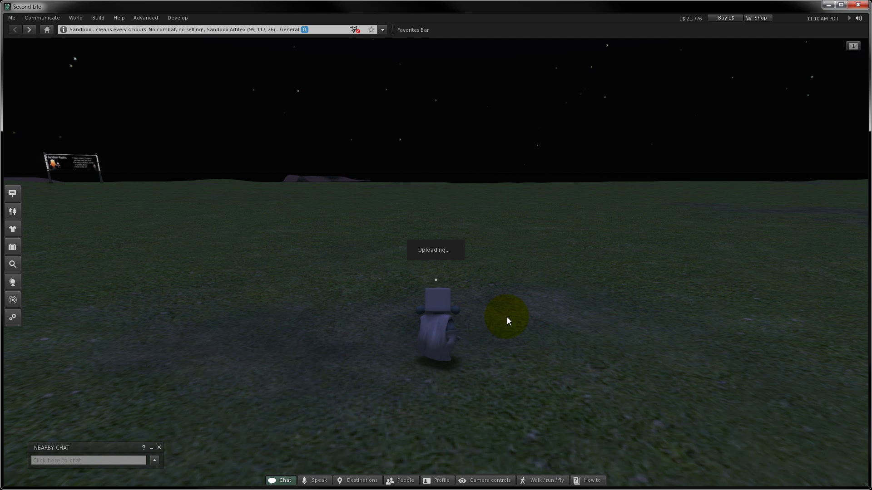
# Step: Build a box on the ground beside the avatar and raise it to a Z height of about 32.3
pyautogui.rightClick(531, 308)
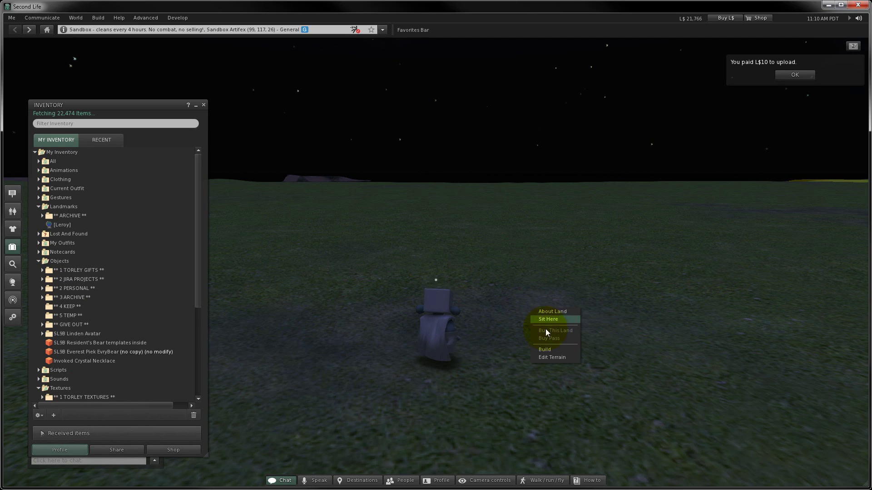
pyautogui.click(545, 349)
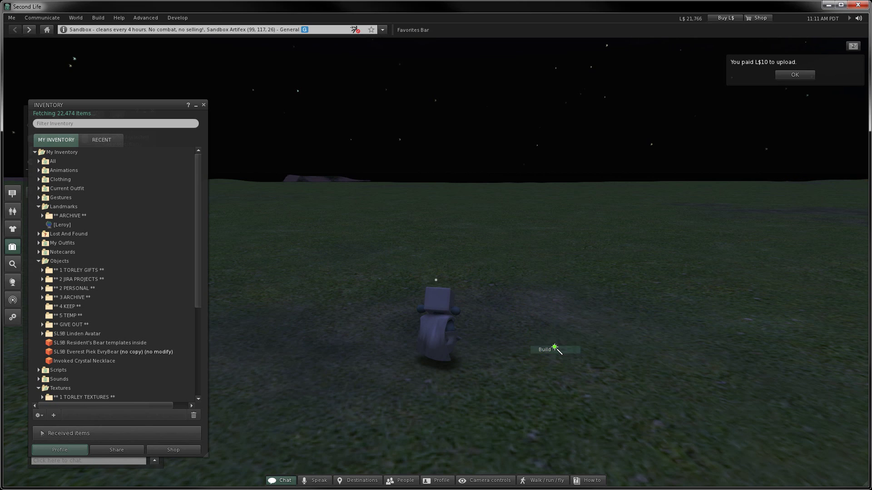
pyautogui.click(535, 339)
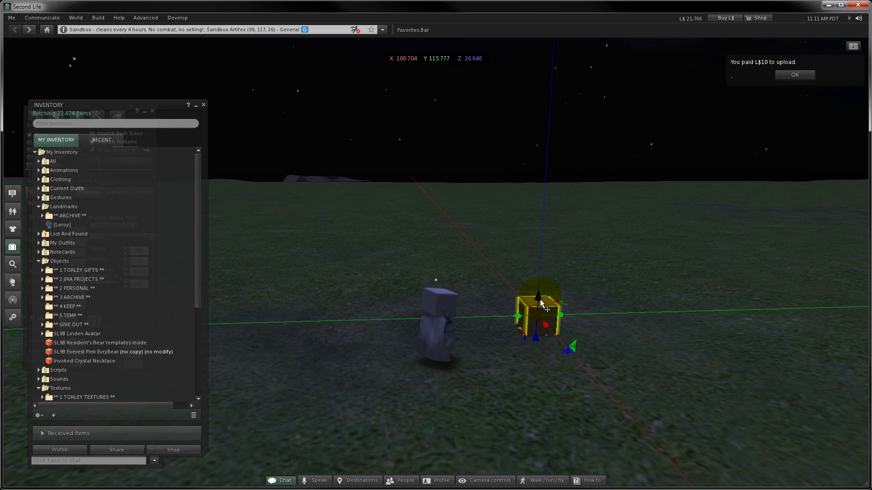
pyautogui.moveTo(539, 303); pyautogui.dragTo(554, 55)
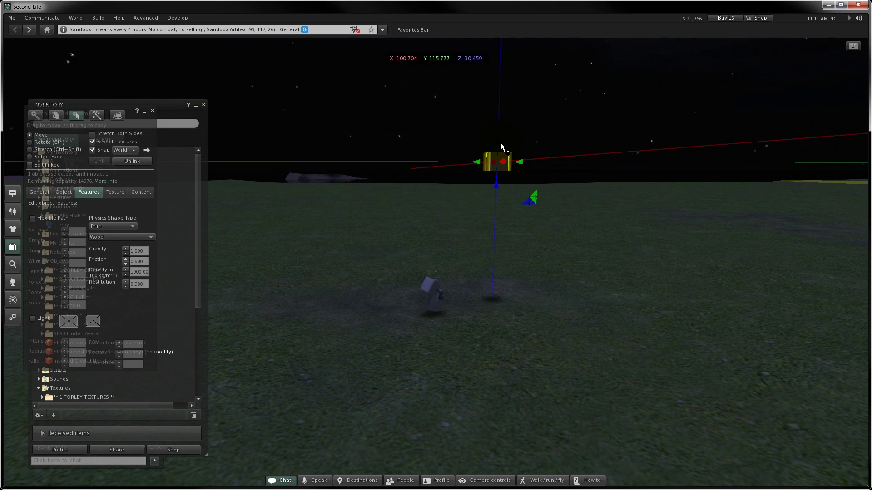
pyautogui.moveTo(502, 146); pyautogui.dragTo(499, 70)
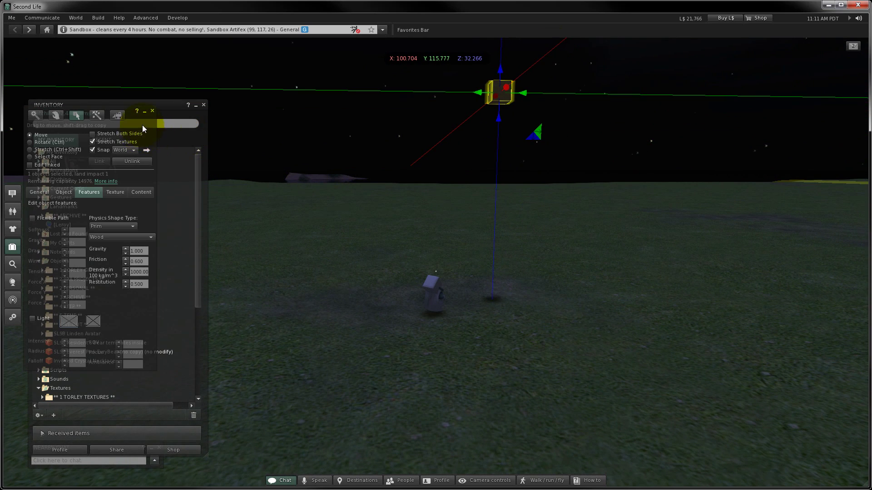
# Step: Turn on the Light feature for the selected box
pyautogui.moveTo(143, 124); pyautogui.dragTo(335, 86)
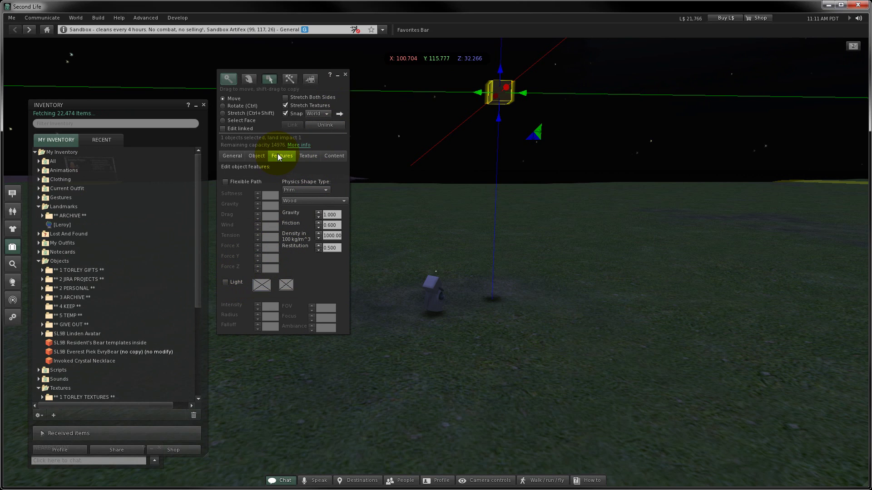
pyautogui.click(225, 282)
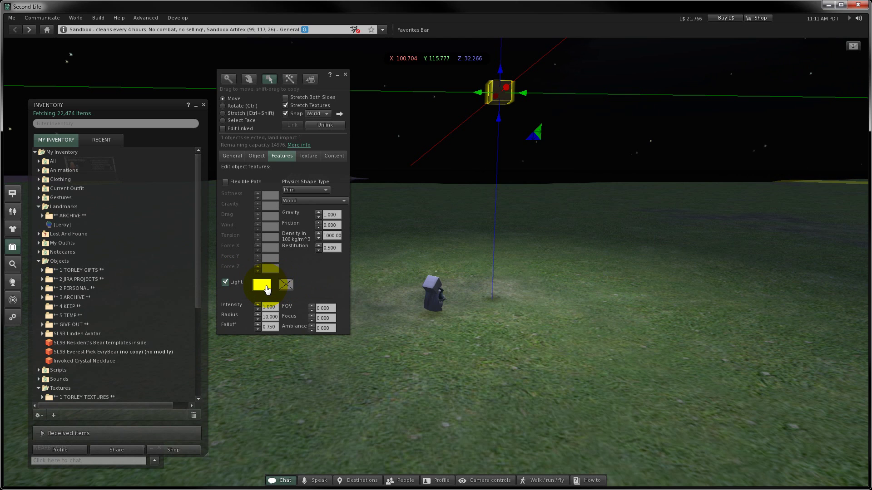
# Step: Try several light colors for the box, including light yellow and orange, and cancel the color change
pyautogui.click(261, 284)
pyautogui.click(456, 216)
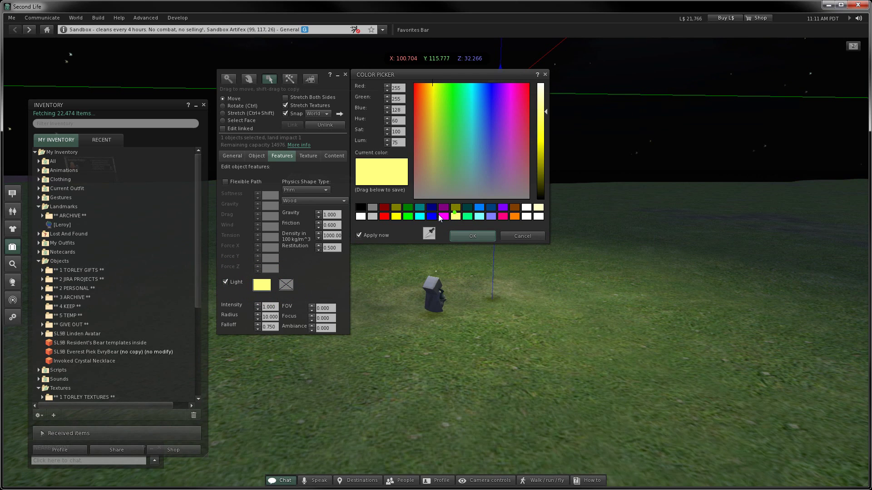
pyautogui.click(419, 216)
pyautogui.click(396, 216)
pyautogui.click(491, 207)
pyautogui.click(511, 215)
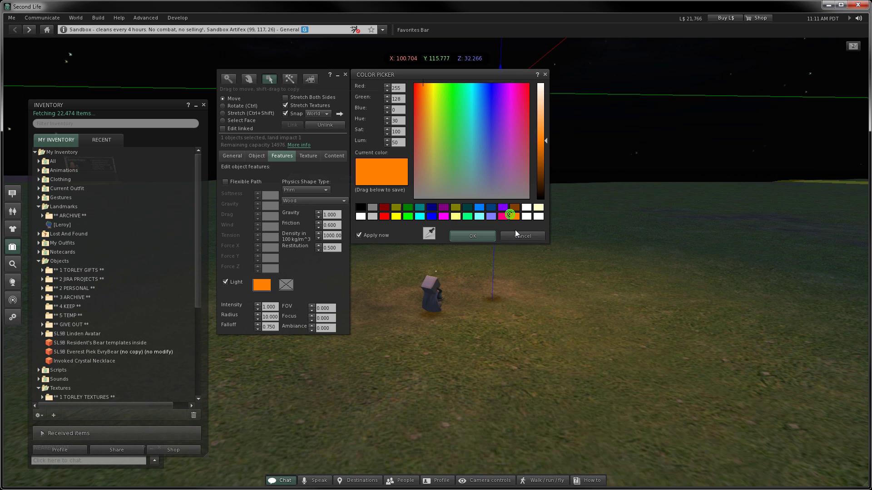
pyautogui.click(522, 235)
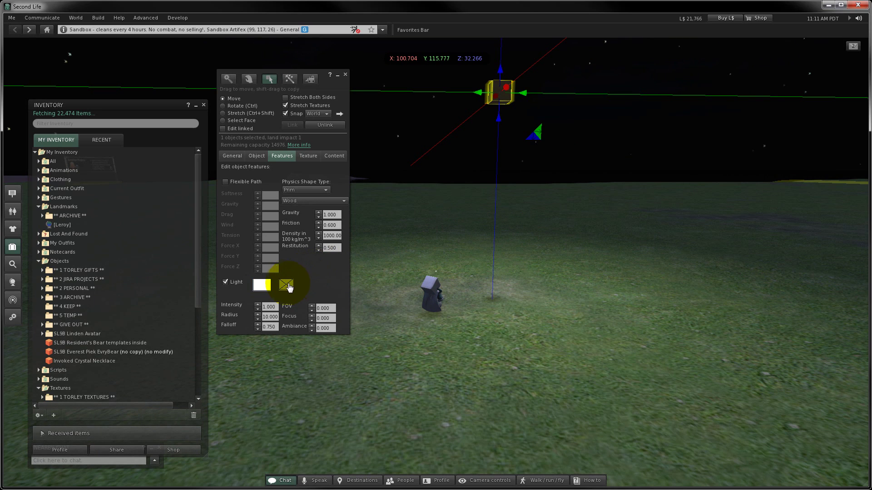
pyautogui.scroll(-3, 170, 302)
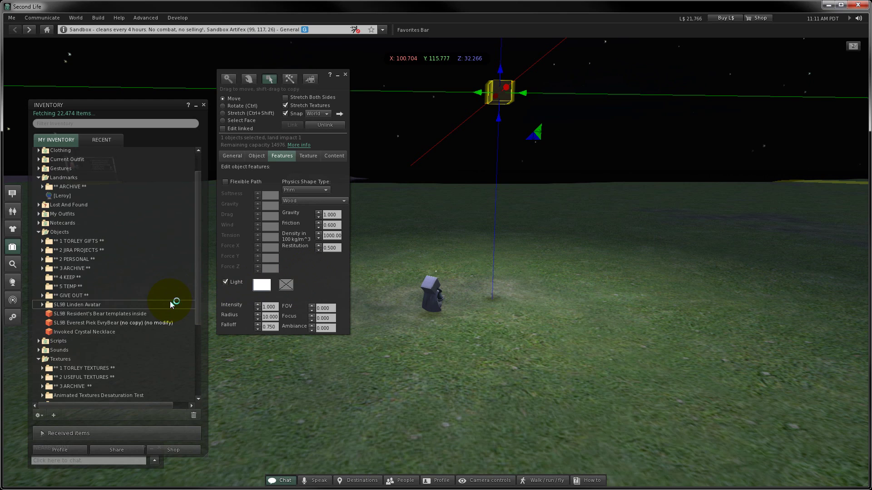
pyautogui.scroll(-1, 170, 301)
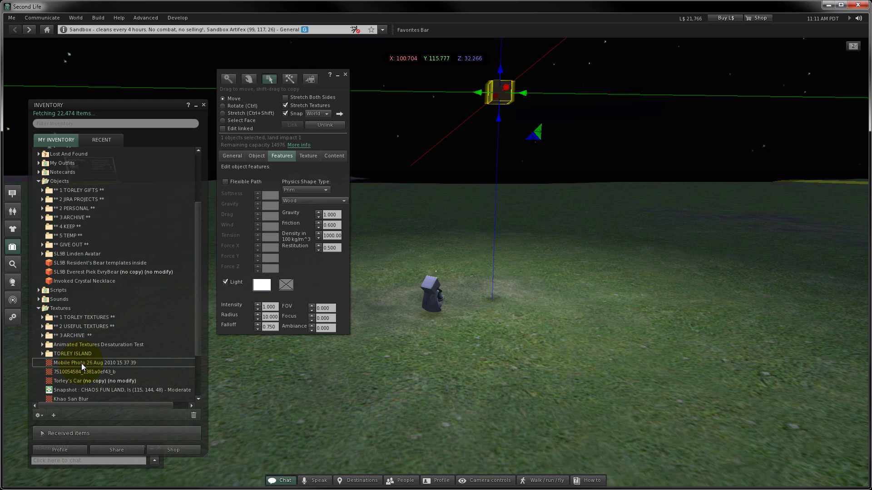
pyautogui.moveTo(80, 364); pyautogui.dragTo(289, 287)
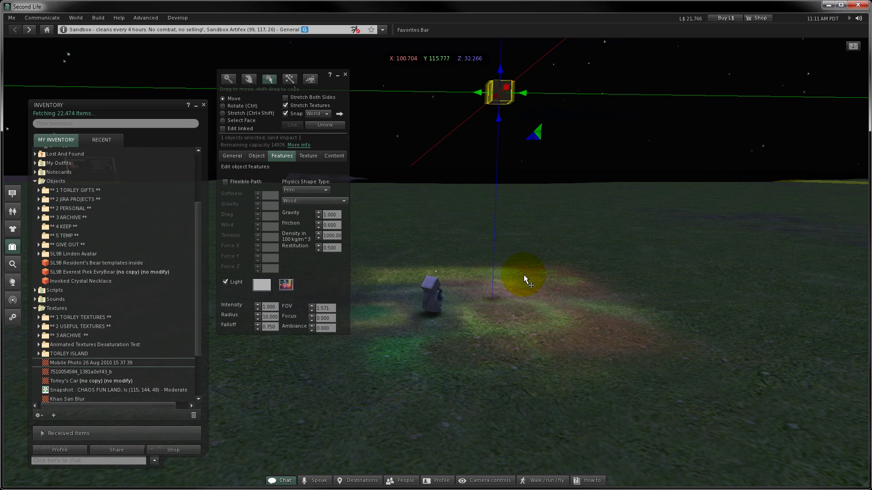
# Step: Set the projector light's Ambiance to 1, Falloff to 0, Radius to 20 and Focus to 3
pyautogui.click(312, 325)
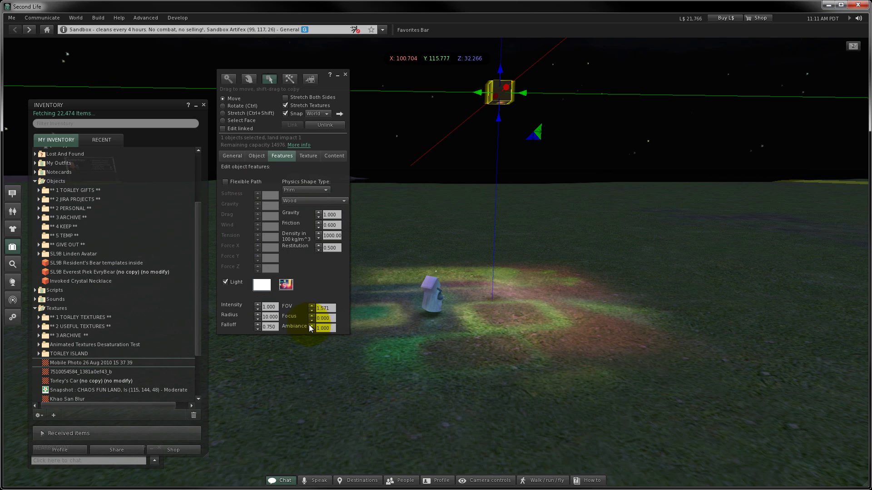
pyautogui.click(257, 329)
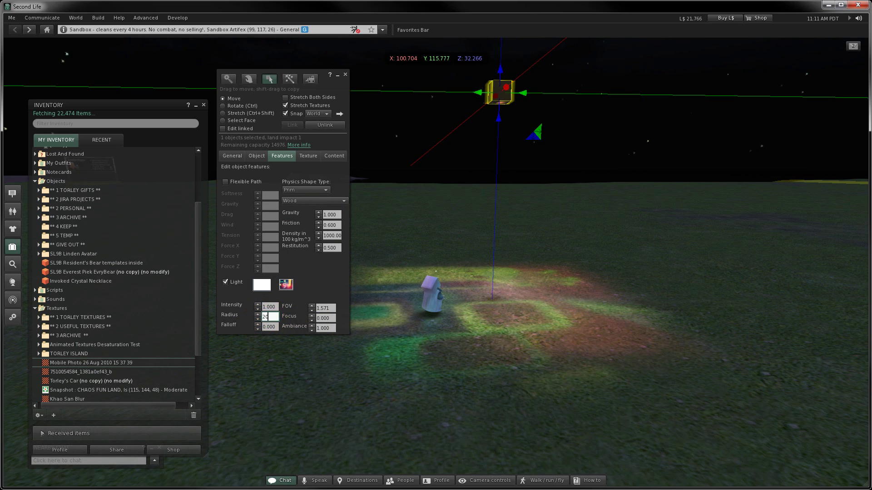
pyautogui.press('Tab')
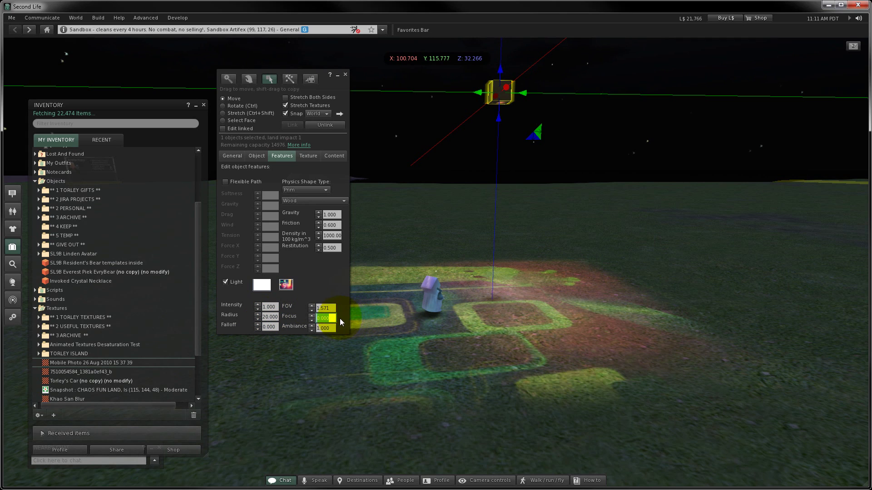
pyautogui.click(312, 315)
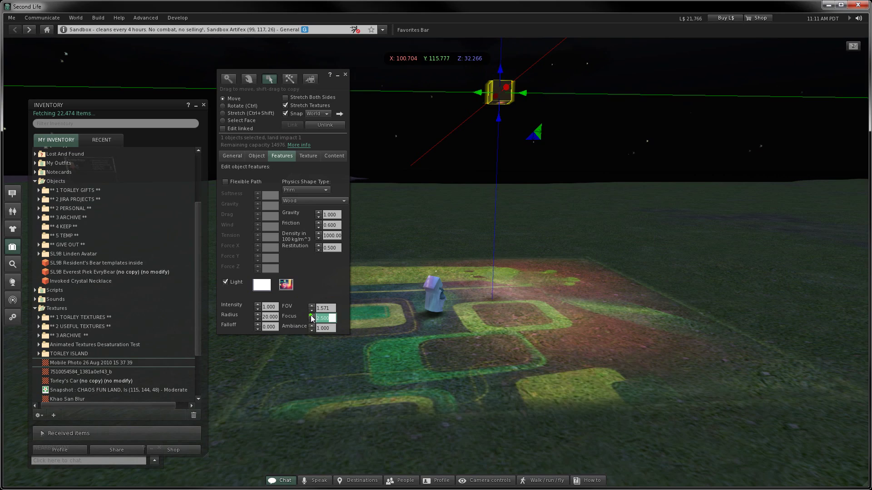
# Step: Widen the projected image by setting the light's FOV to 2.5
pyautogui.click(311, 306)
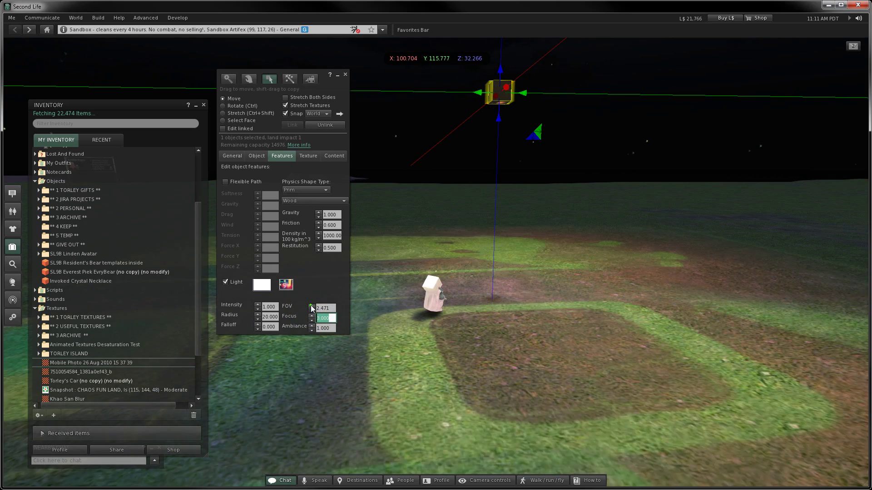
pyautogui.scroll(-2, 489, 327)
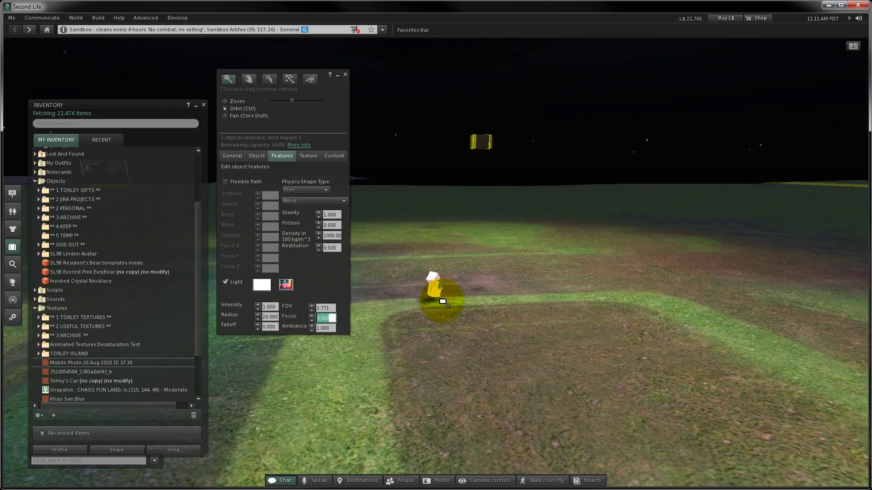
pyautogui.moveTo(443, 302); pyautogui.dragTo(357, 276)
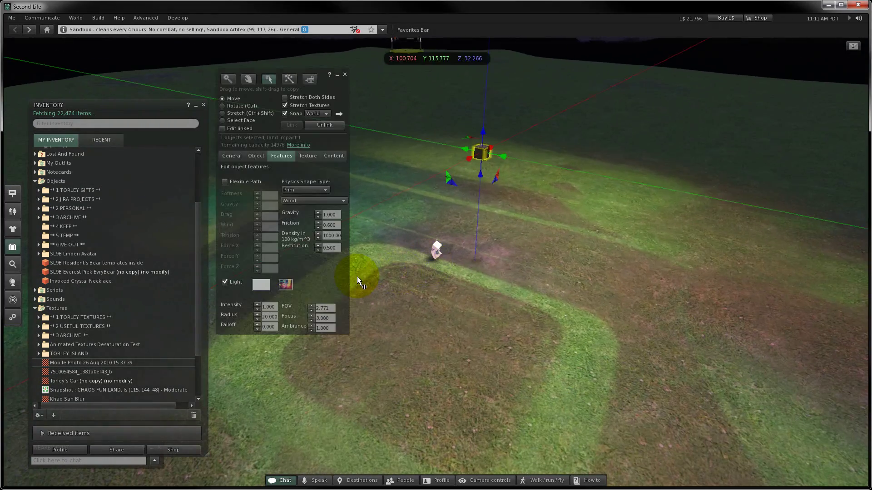
pyautogui.click(311, 310)
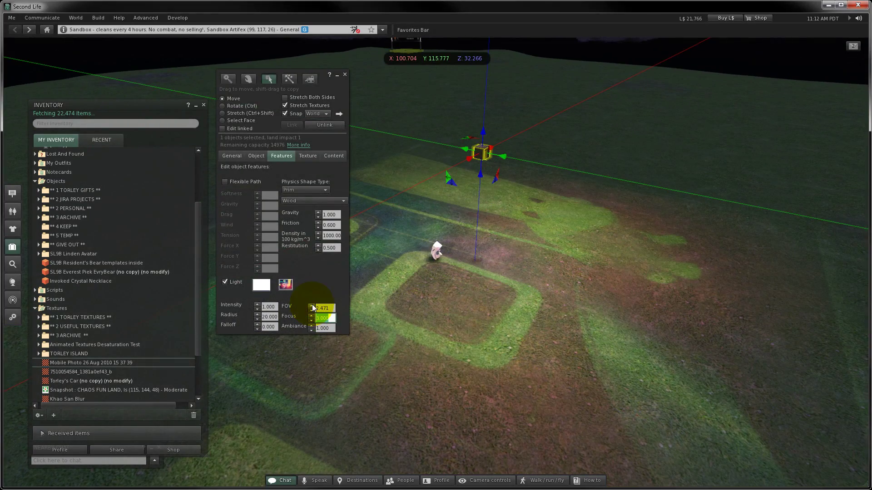
pyautogui.write('2.5')
pyautogui.press('Tab')
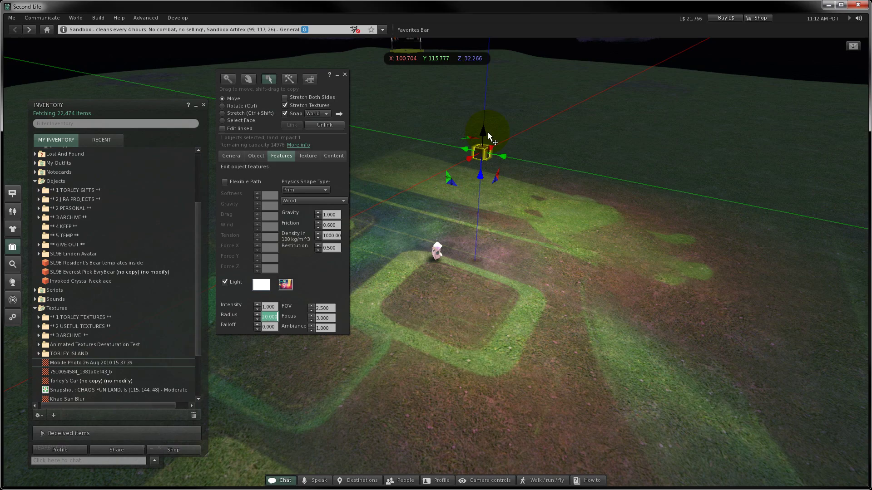
# Step: Move the box down beside the avatar, to about X 98.0 and Z 27.5
pyautogui.moveTo(483, 132); pyautogui.dragTo(425, 260)
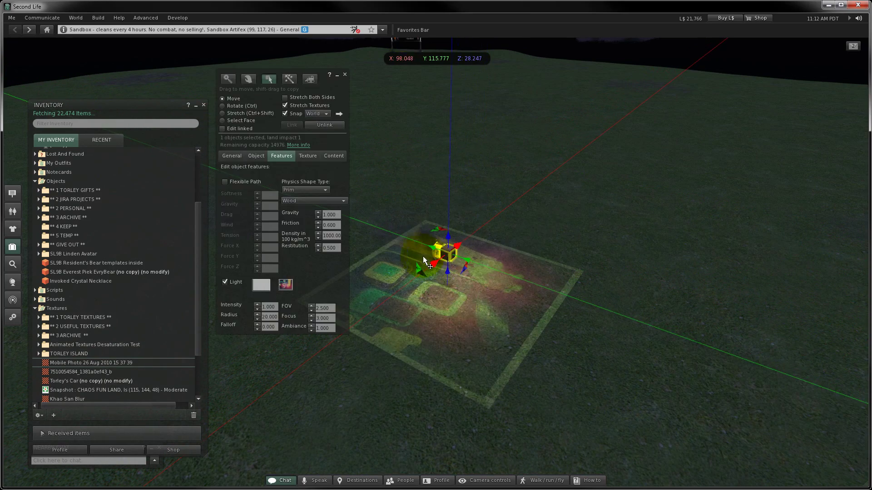
pyautogui.click(345, 75)
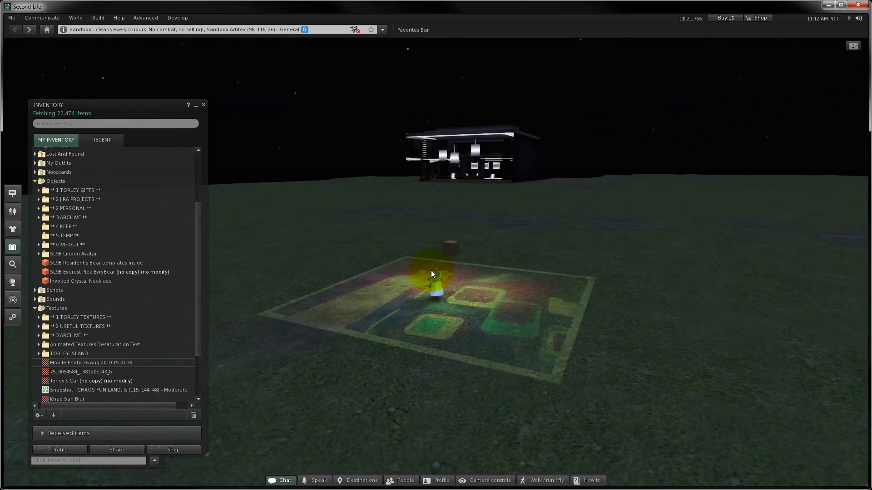
pyautogui.scroll(2, 432, 271)
pyautogui.rightClick(465, 254)
pyautogui.click(467, 266)
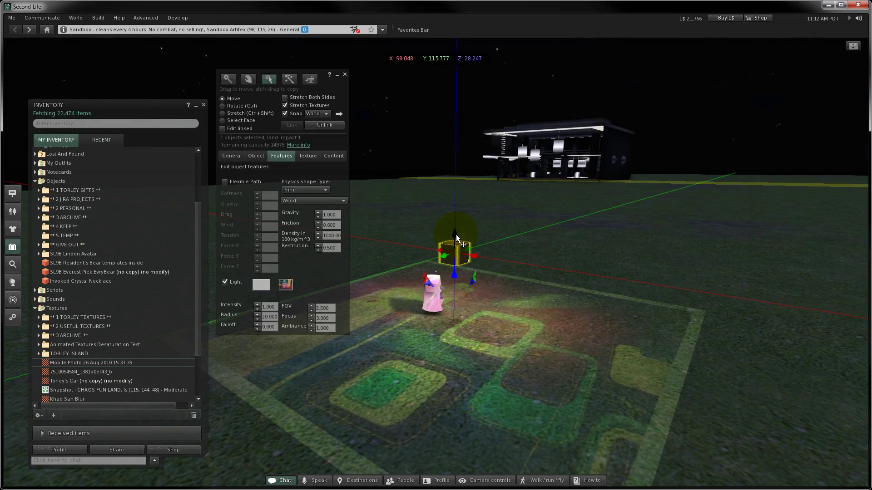
pyautogui.moveTo(456, 234); pyautogui.dragTo(458, 266)
pyautogui.moveTo(434, 300); pyautogui.dragTo(540, 295)
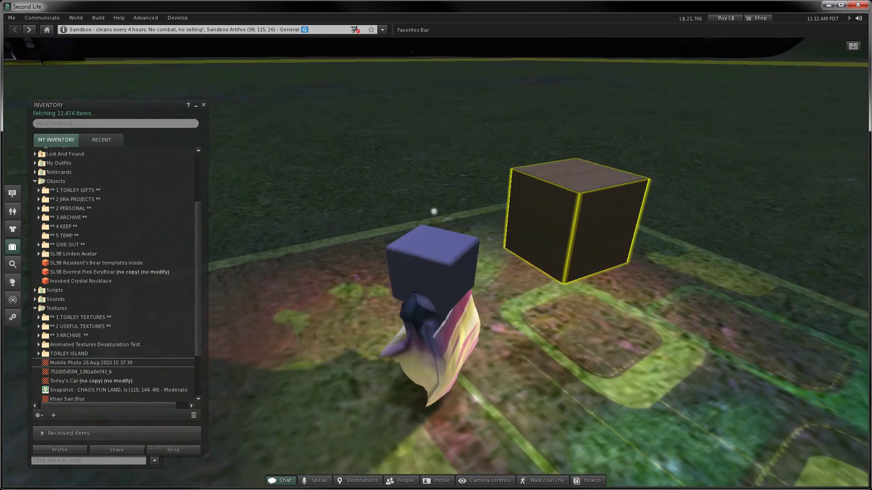
# Step: Attach the box to the avatar's nose and raise it over the head to a Z offset of about 0.41
pyautogui.hotkey('ctrl', '3')
pyautogui.rightClick(560, 223)
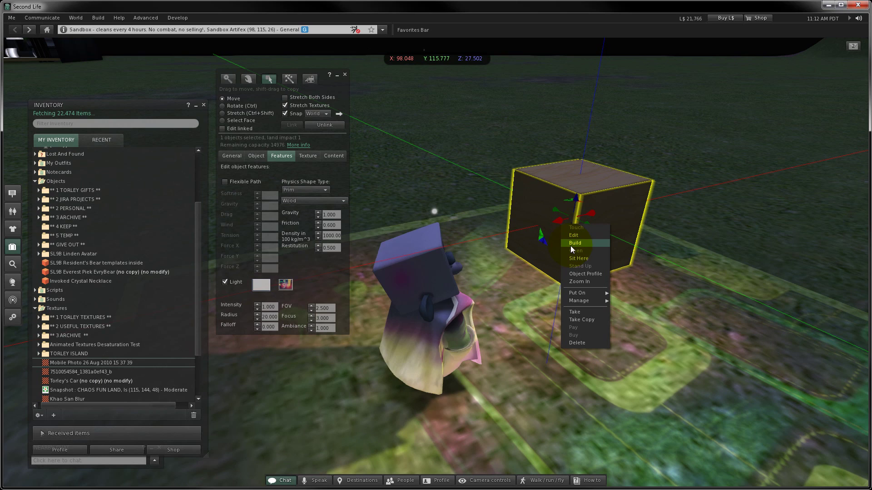
pyautogui.moveTo(584, 293)
pyautogui.moveTo(627, 309)
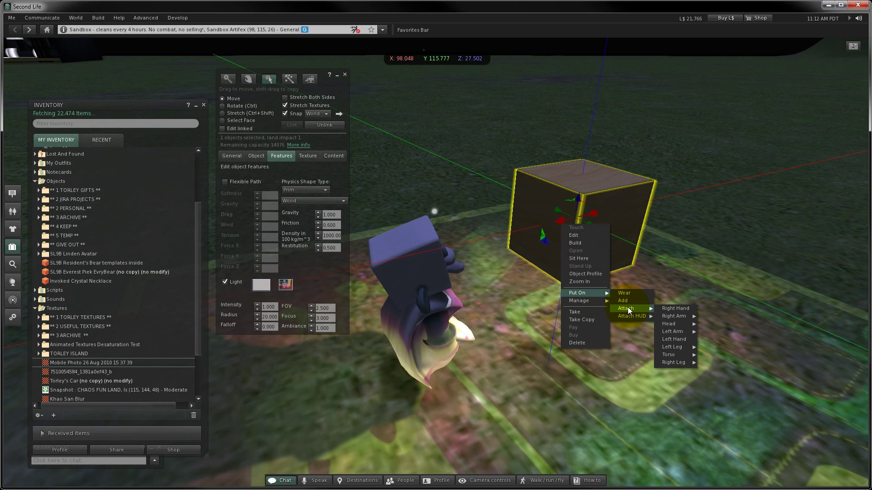
pyautogui.moveTo(673, 362)
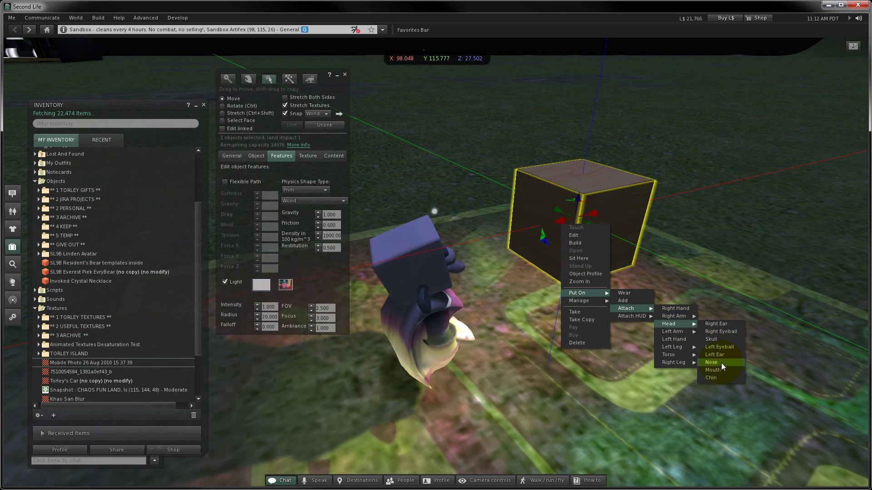
pyautogui.click(721, 363)
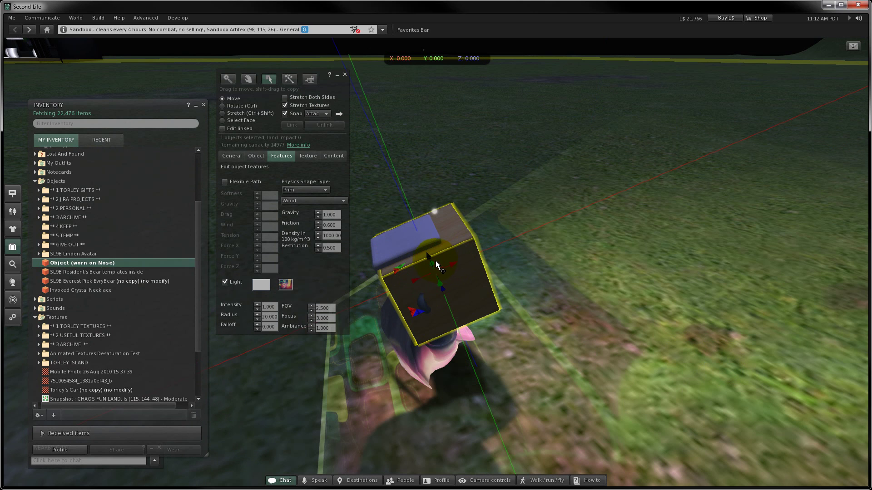
pyautogui.moveTo(429, 258); pyautogui.dragTo(399, 200)
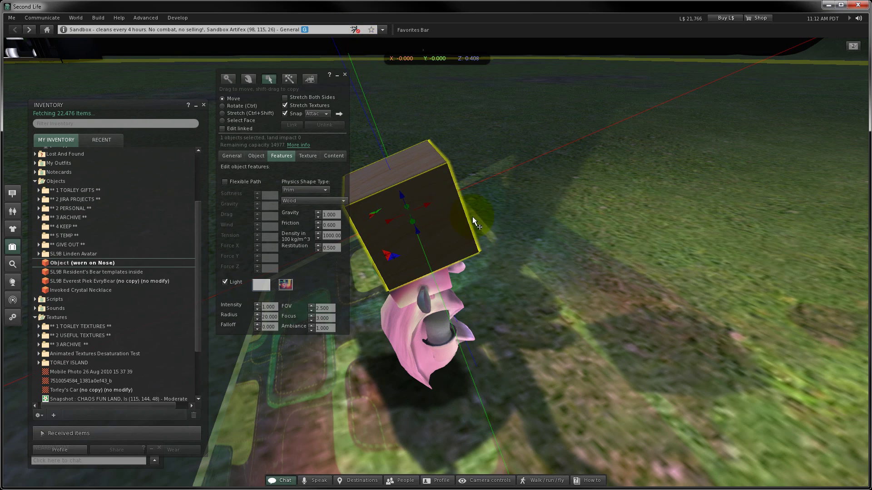
# Step: Teleport to the [Leroy] landmark and show its map URL in the location field
pyautogui.scroll(3, 162, 219)
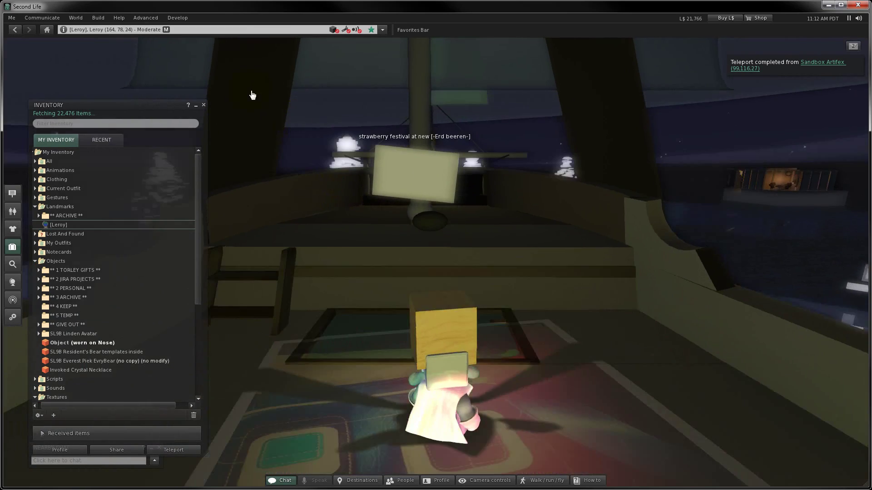
pyautogui.click(206, 30)
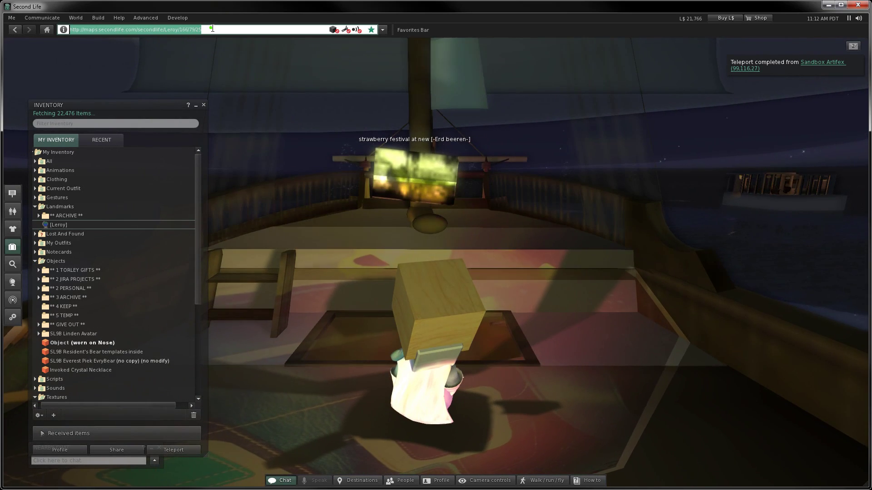
pyautogui.click(206, 30)
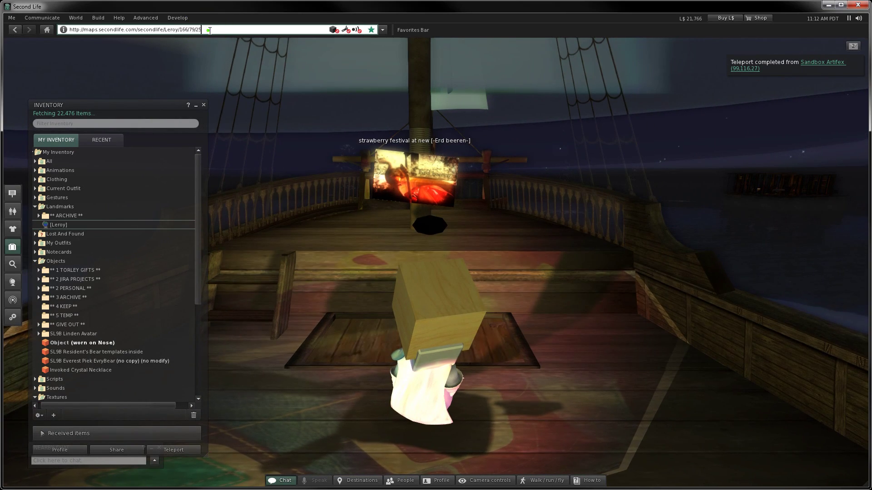
# Step: Take the avatar to the lantern-hung trees in Leroy, around 128, 115, 1040
pyautogui.click(427, 176)
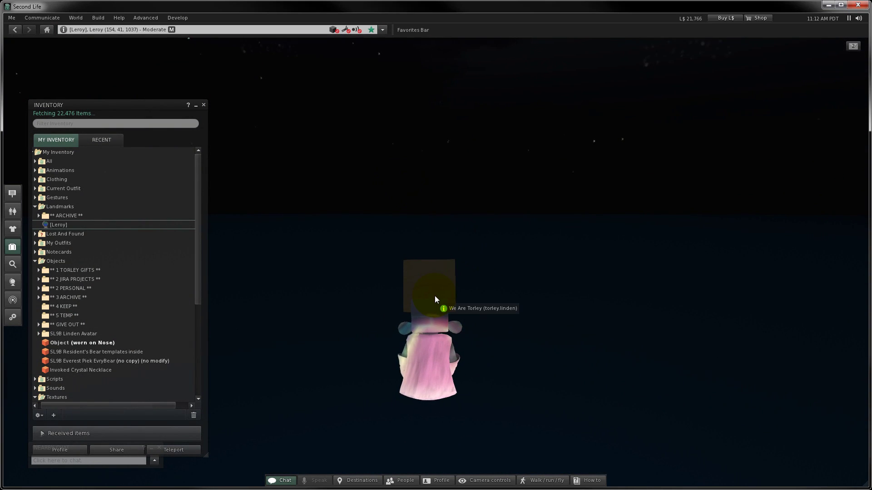
pyautogui.click(527, 280)
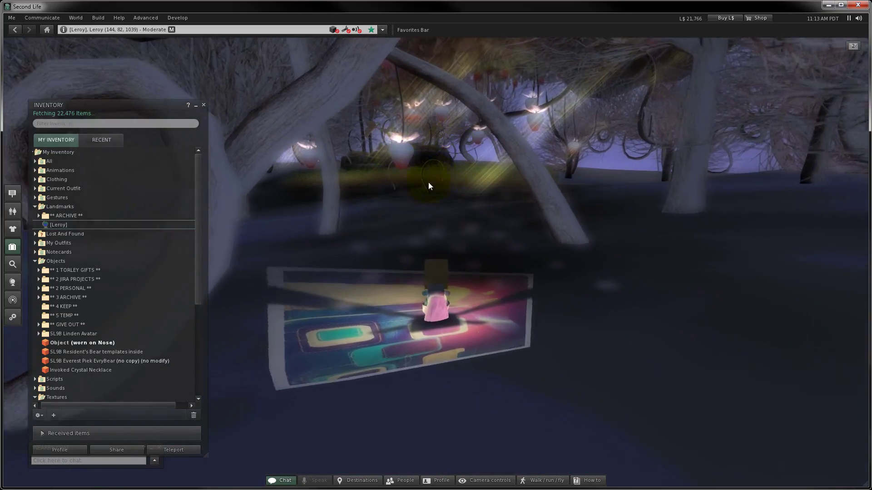
pyautogui.click(441, 273)
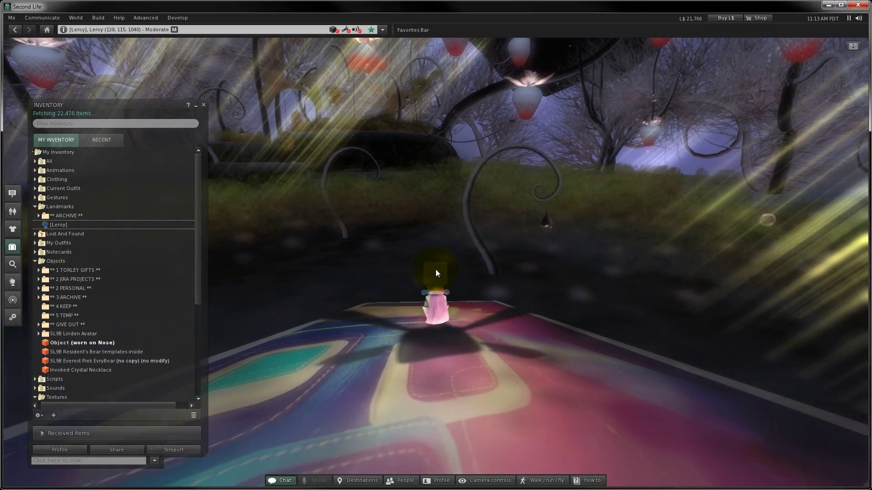
# Step: Edit the box worn on the nose and raise it to a Z offset of 3.5 above the avatar
pyautogui.rightClick(435, 268)
pyautogui.click(448, 281)
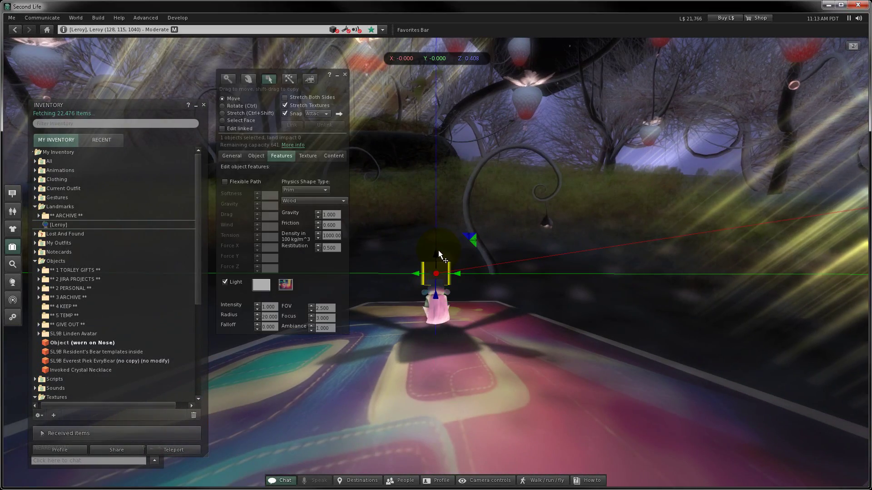
pyautogui.moveTo(439, 257); pyautogui.dragTo(462, 92)
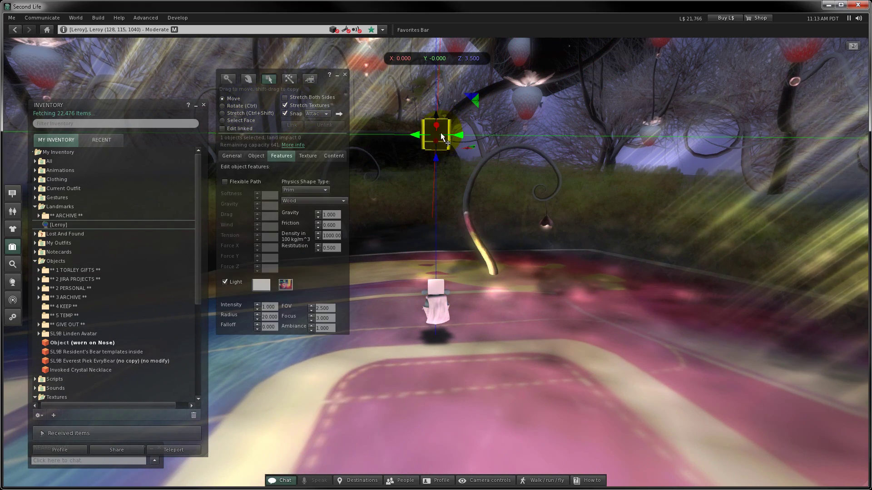
pyautogui.press('Escape')
# Step: Rotate the box above the avatar so its projection falls on the shrubs and curled stalks, and finish editing
pyautogui.keyDown('alt'); pyautogui.moveTo(435, 147); pyautogui.dragTo(386, 192); pyautogui.keyUp('alt')
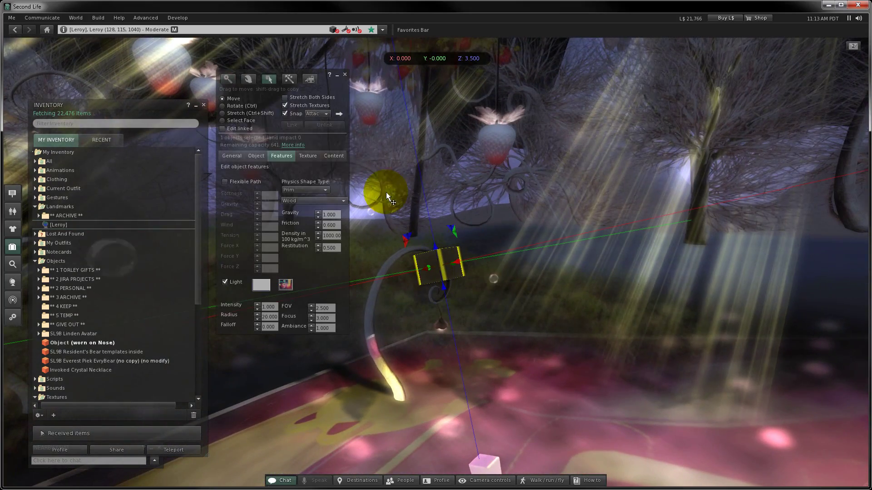
pyautogui.press('ctrl')
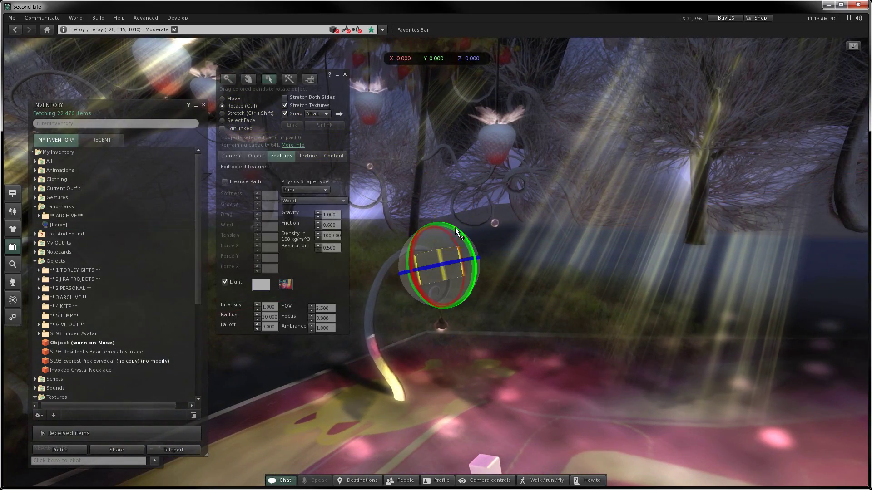
pyautogui.moveTo(455, 227); pyautogui.dragTo(535, 250)
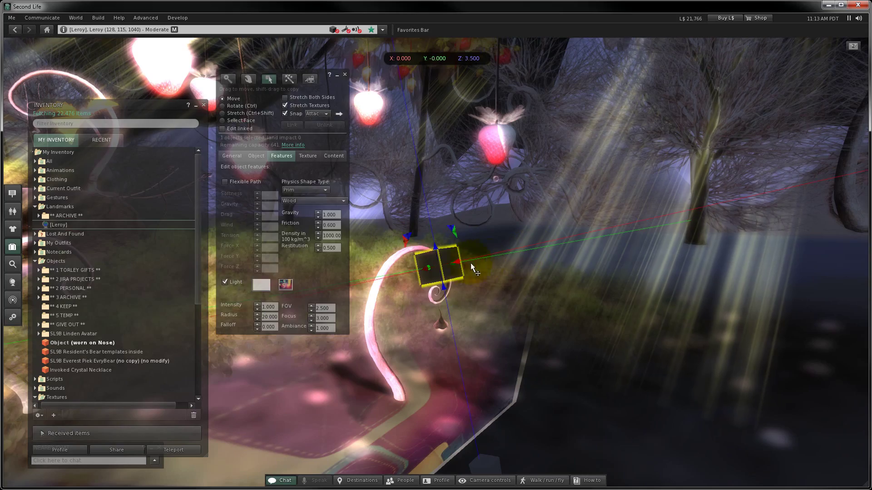
pyautogui.keyDown('alt'); pyautogui.moveTo(439, 263); pyautogui.dragTo(250, 263); pyautogui.keyUp('alt')
pyautogui.hotkey('ctrl', '3')
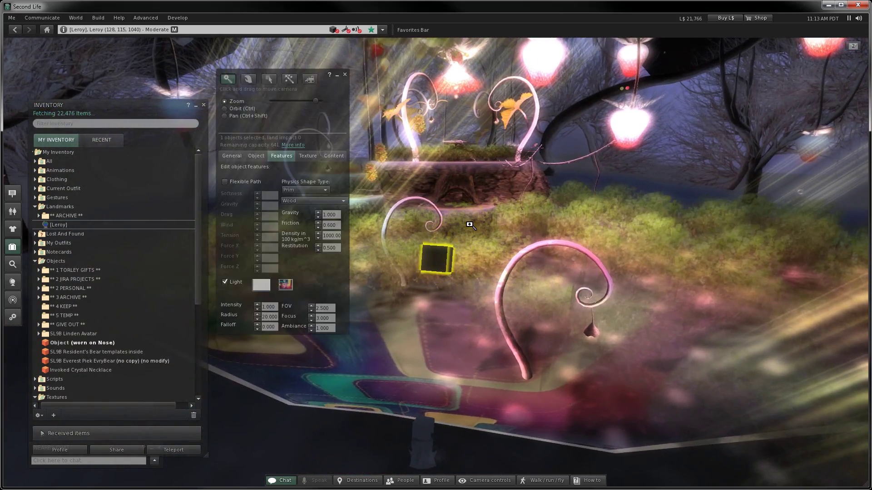
pyautogui.press('Escape')
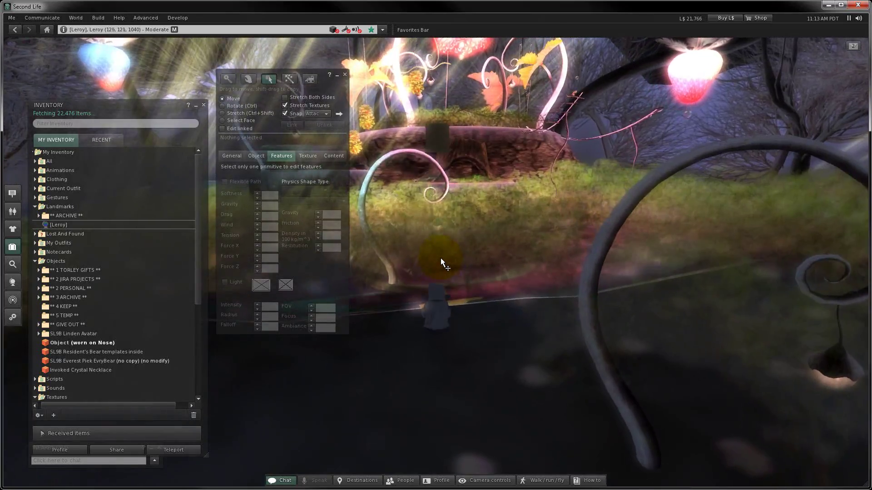
# Step: Move the avatar to the tree stumps in Leroy, around 113, 129, 1044
pyautogui.press('pageup')
pyautogui.press('pagedown')
pyautogui.press('Right')
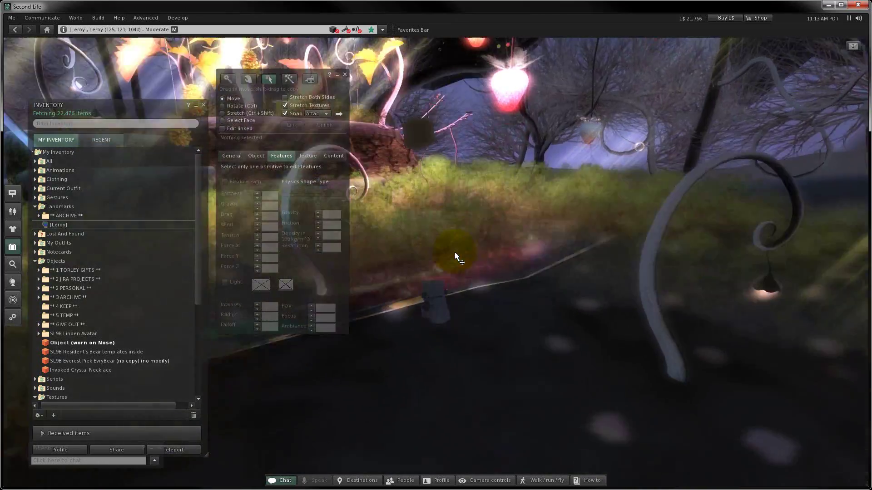
pyautogui.press('Left')
pyautogui.press('Up')
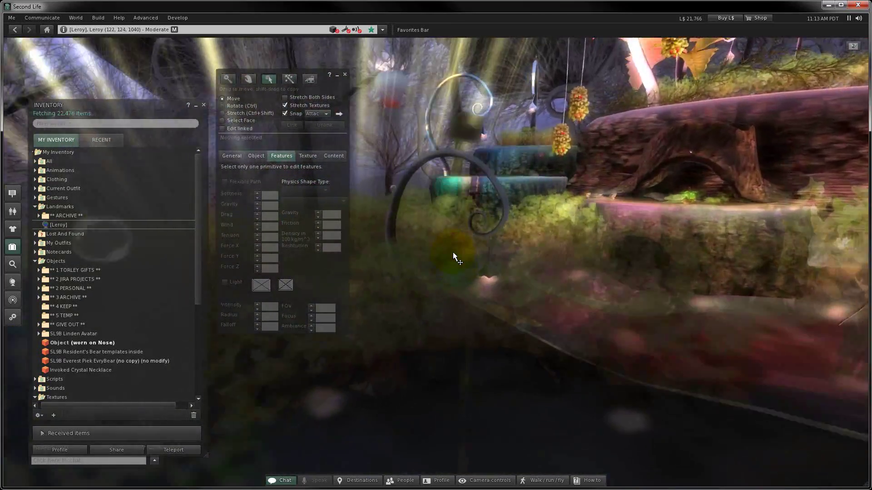
pyautogui.press('Up')
pyautogui.press('pageup')
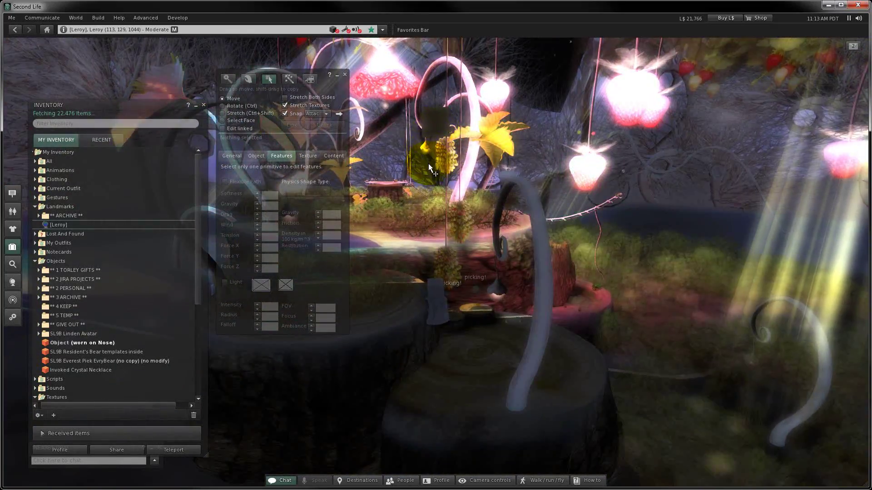
# Step: Turn and shift the avatar among the stumps to around 112, 131, 1045, aiming the projection at the large stump
pyautogui.press('Left')
pyautogui.press('pageup')
pyautogui.press('pageup')
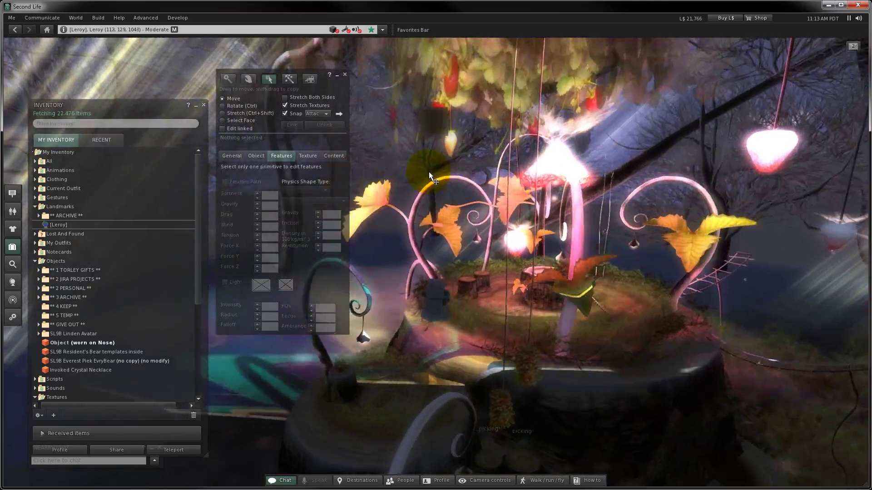
pyautogui.press('Right')
pyautogui.press('Left')
pyautogui.press('pageup')
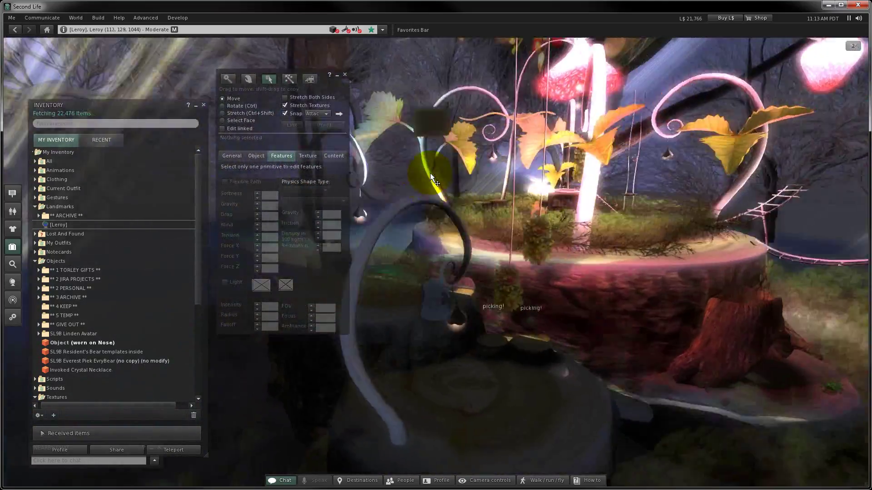
pyautogui.press('Up')
pyautogui.press('pagedown')
pyautogui.press('Right')
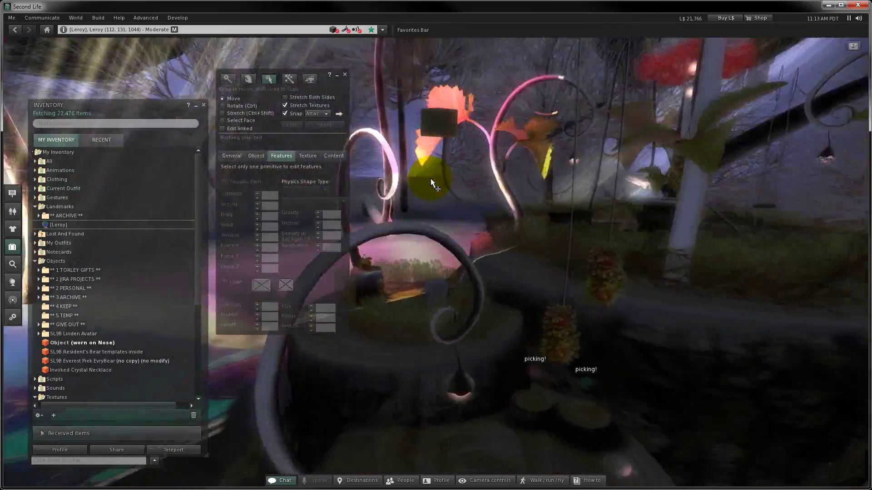
pyautogui.press('Left')
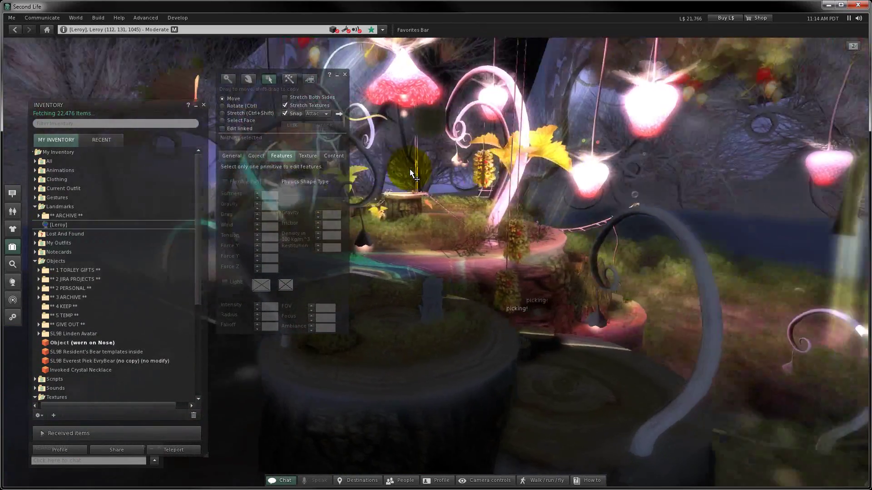
# Step: Edit the worn box and switch its light off and back on to compare the scene with and without the projection
pyautogui.click(432, 125)
pyautogui.moveTo(431, 125); pyautogui.dragTo(448, 218)
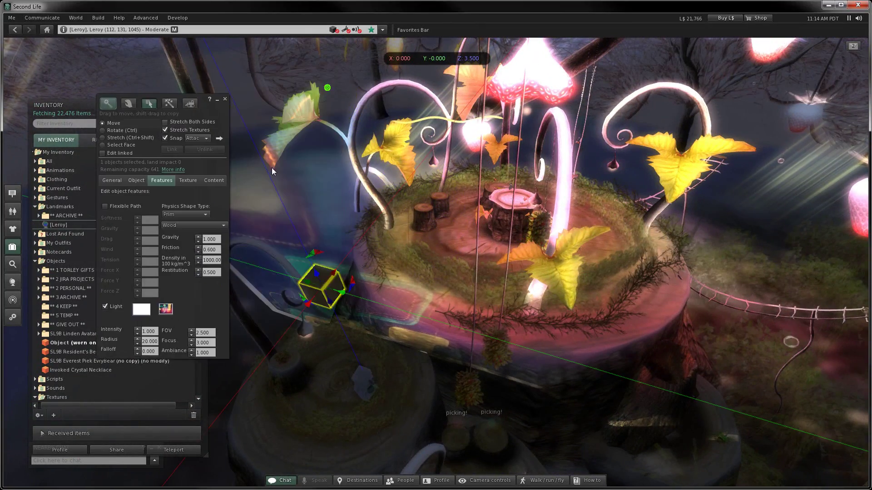
pyautogui.moveTo(317, 248); pyautogui.dragTo(327, 243)
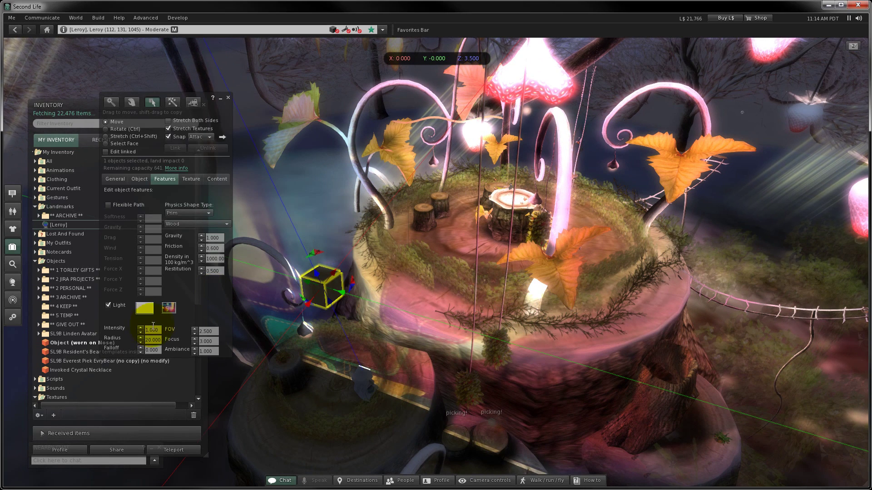
pyautogui.click(119, 305)
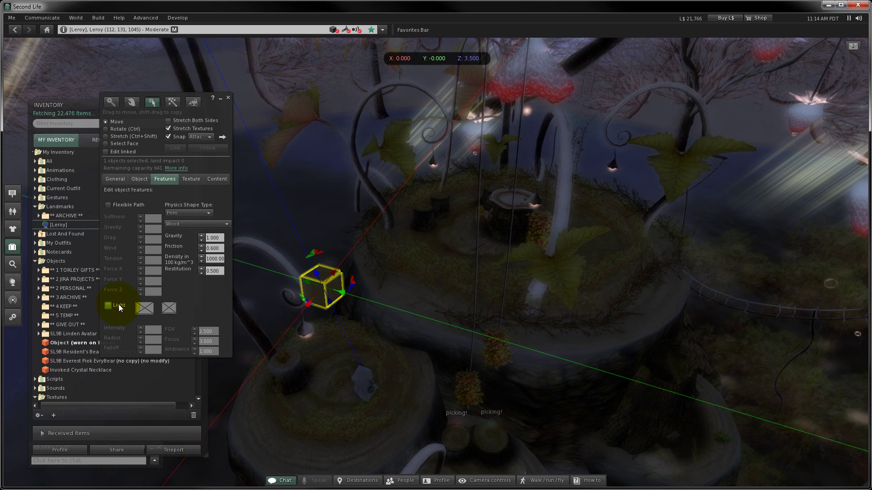
pyautogui.click(119, 305)
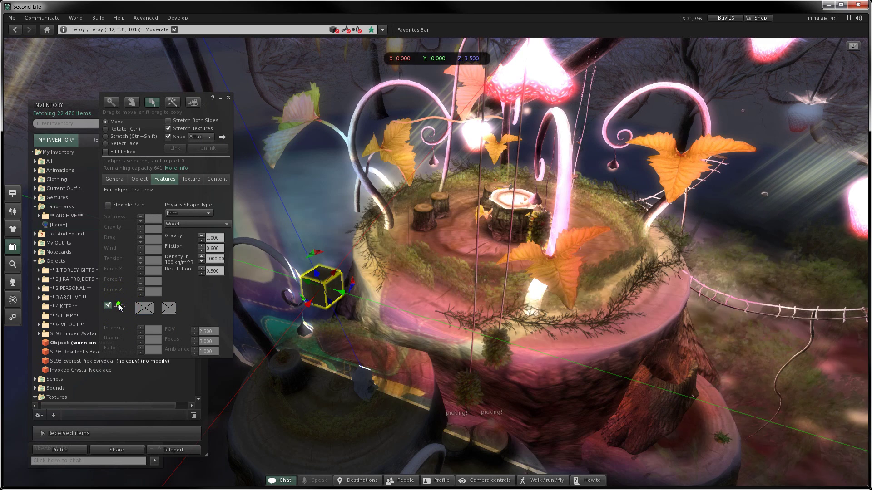
# Step: Set the box's transparency to 100%, finish editing, and view the lit stump platform up close with the interface hidden
pyautogui.click(192, 180)
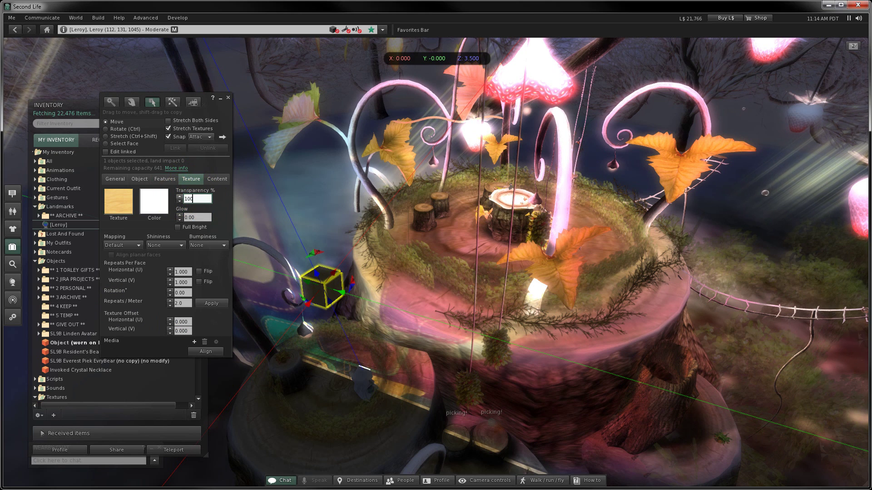
pyautogui.click(229, 99)
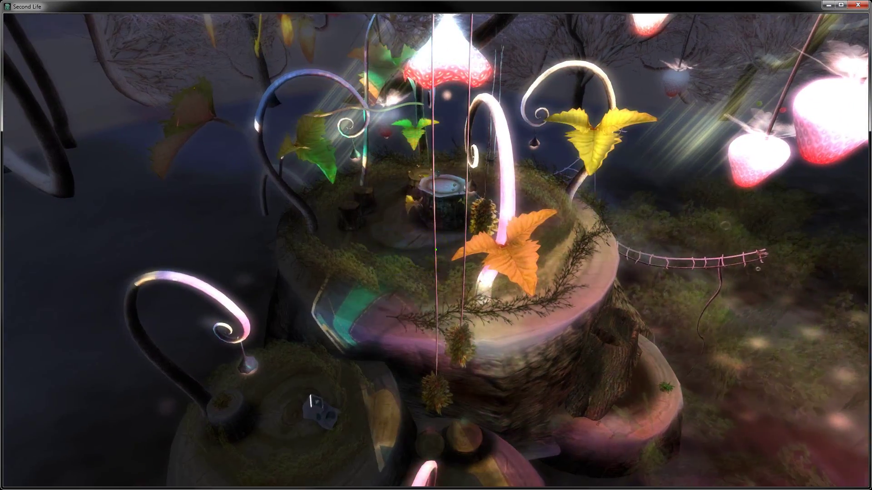
pyautogui.moveTo(436, 249); pyautogui.dragTo(442, 250)
pyautogui.moveTo(521, 253); pyautogui.dragTo(522, 236)
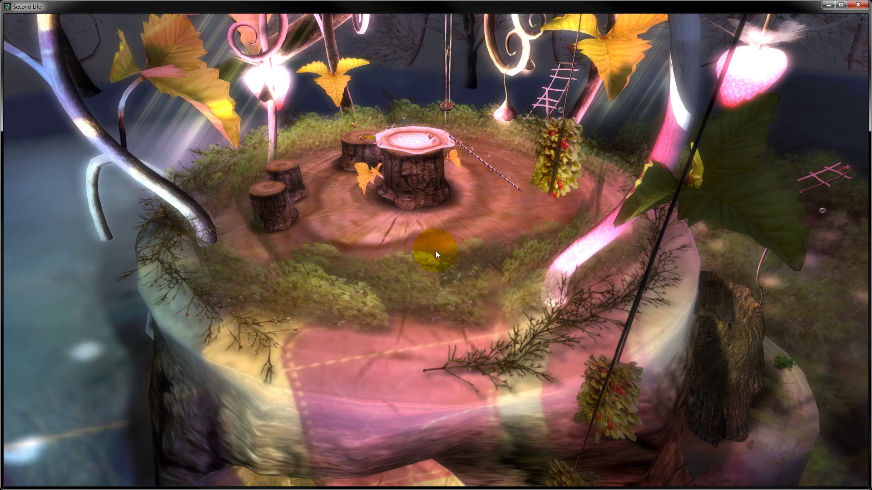